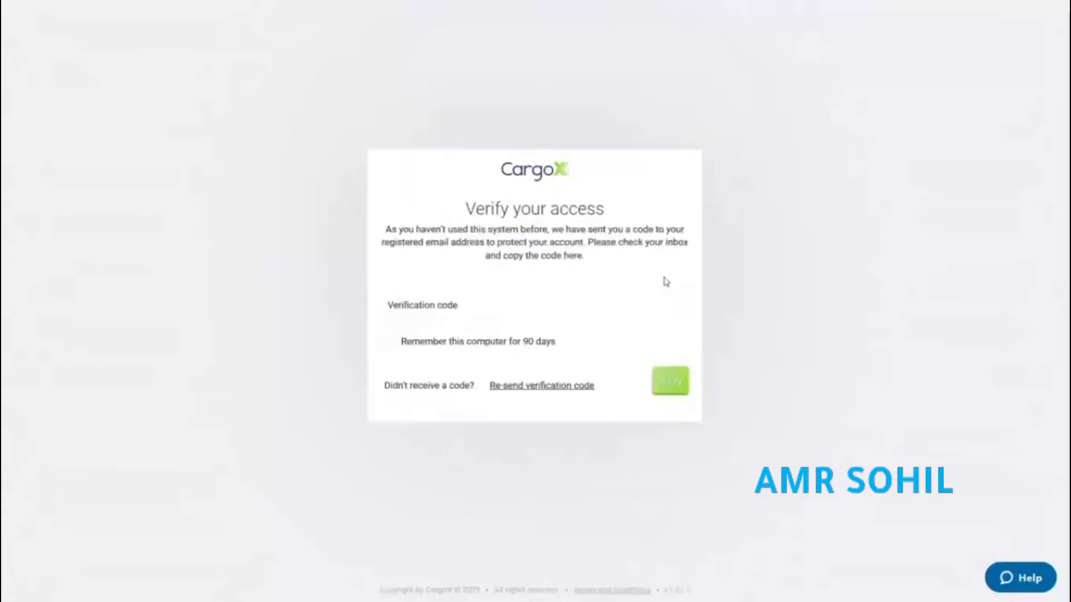
Step: Paste the emailed verification code and have this computer remembered for 90 days
{"action": "key", "text": "ctrl+v"}
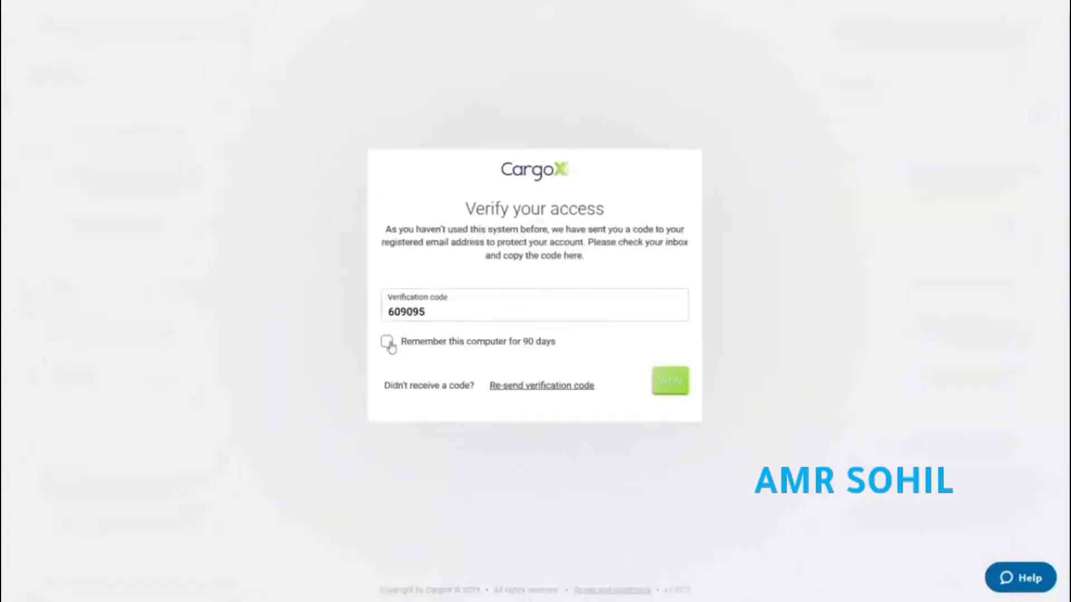
{"action": "left_click", "coordinate": [387, 342]}
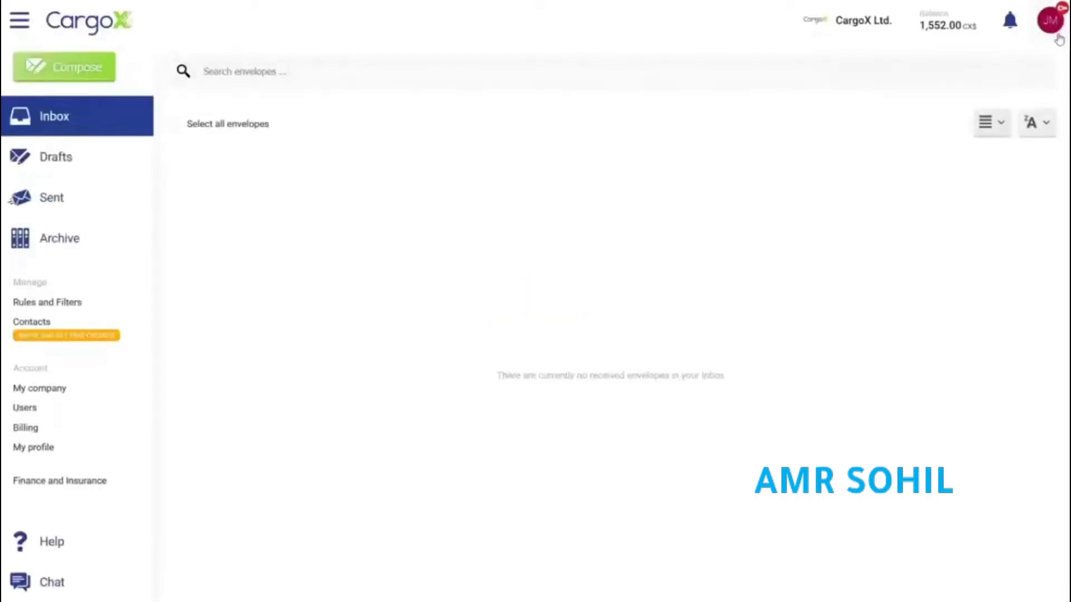
Step: Bring up the account panel showing the locked blockchain key warning
{"action": "left_click", "coordinate": [1052, 21]}
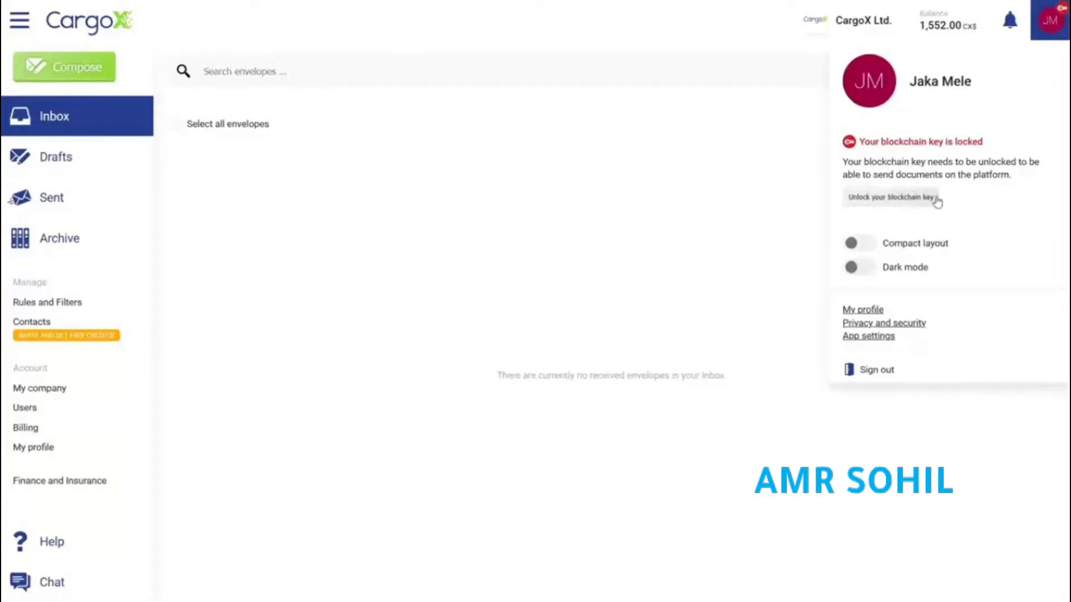
Step: Load the blockchain key JSON file, enter its encryption password and unlock the key
{"action": "left_click", "coordinate": [936, 199]}
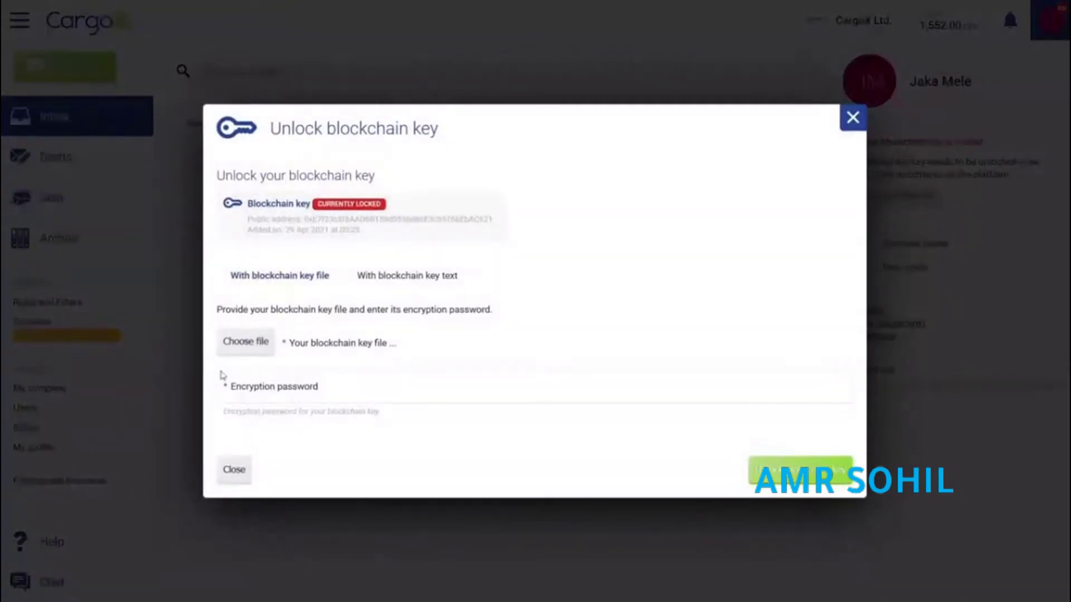
{"action": "left_click", "coordinate": [262, 353]}
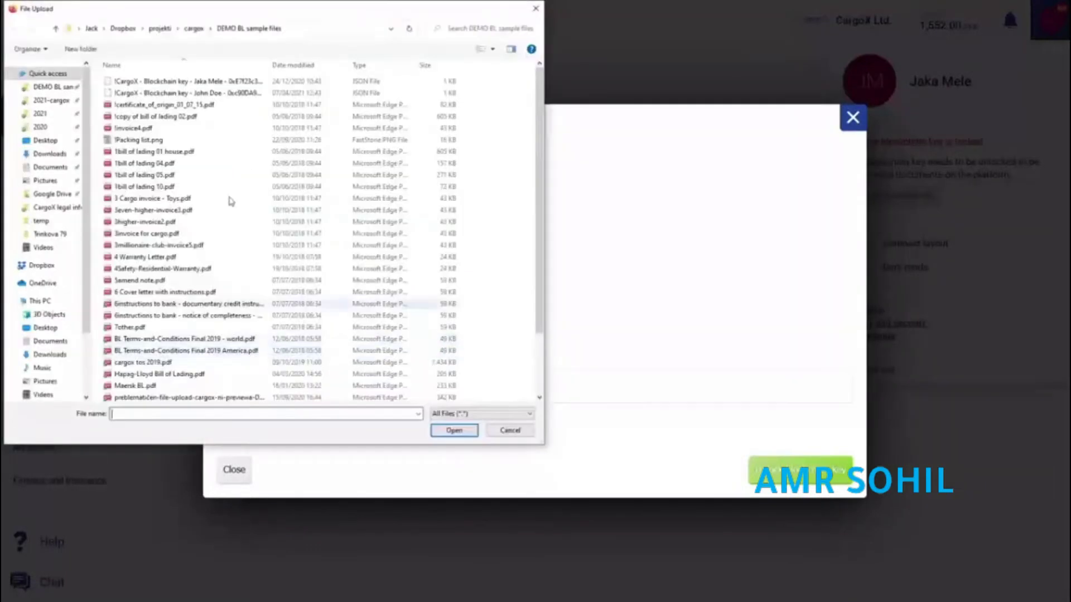
{"action": "left_click", "coordinate": [217, 82]}
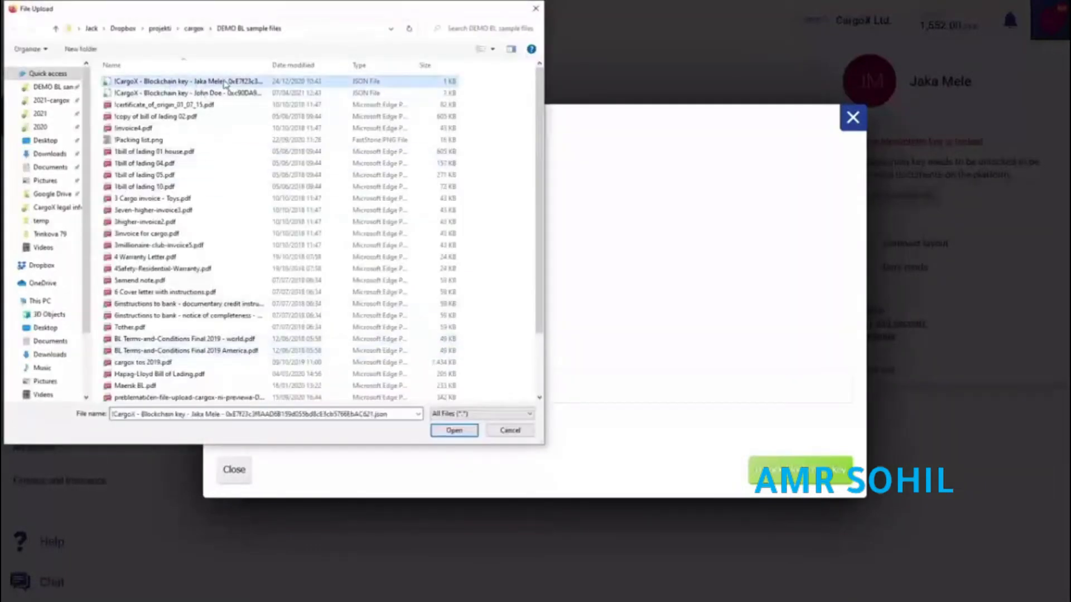
{"action": "left_click", "coordinate": [453, 431]}
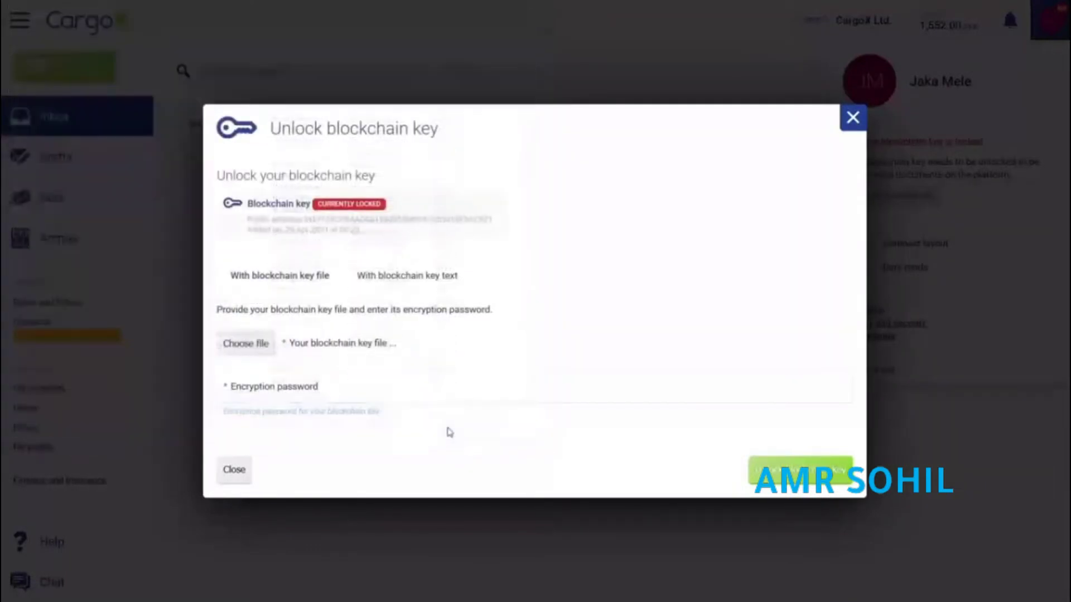
{"action": "left_click", "coordinate": [258, 392]}
{"action": "type", "text": "••"}
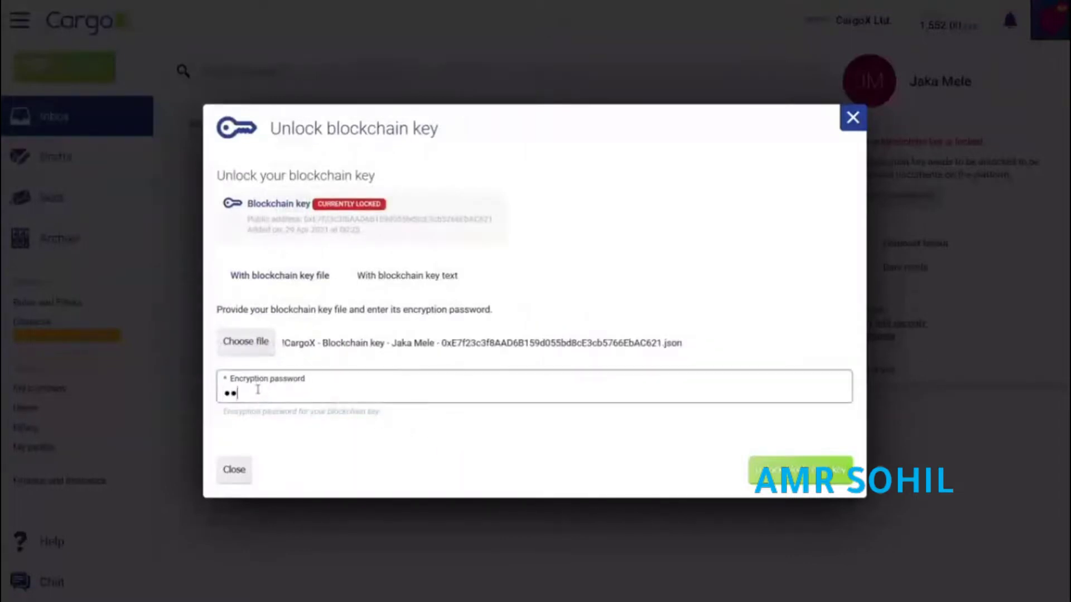
{"action": "type", "text": "••••••"}
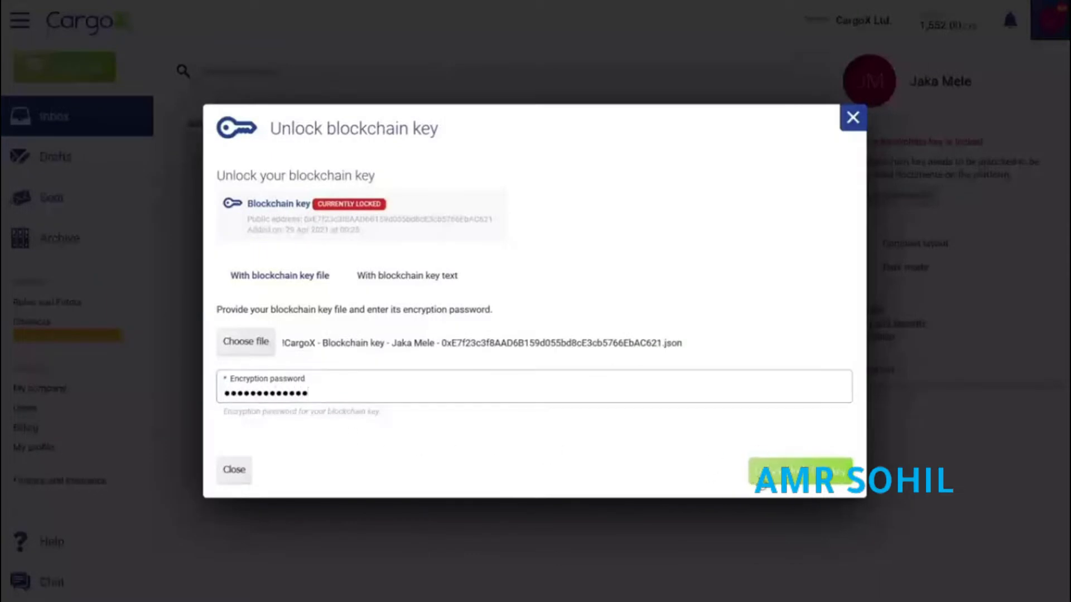
{"action": "left_click", "coordinate": [770, 471]}
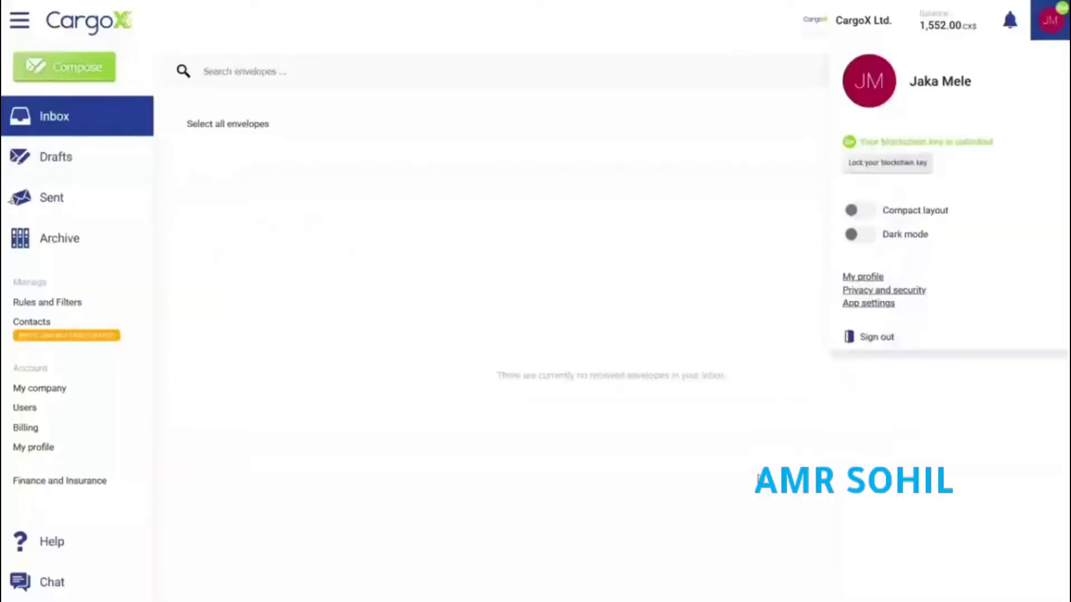
Step: Compose a new Egypt ACI envelope for NAFEZA and paste in its ACID number
{"action": "left_click", "coordinate": [1044, 39]}
{"action": "left_click", "coordinate": [77, 82]}
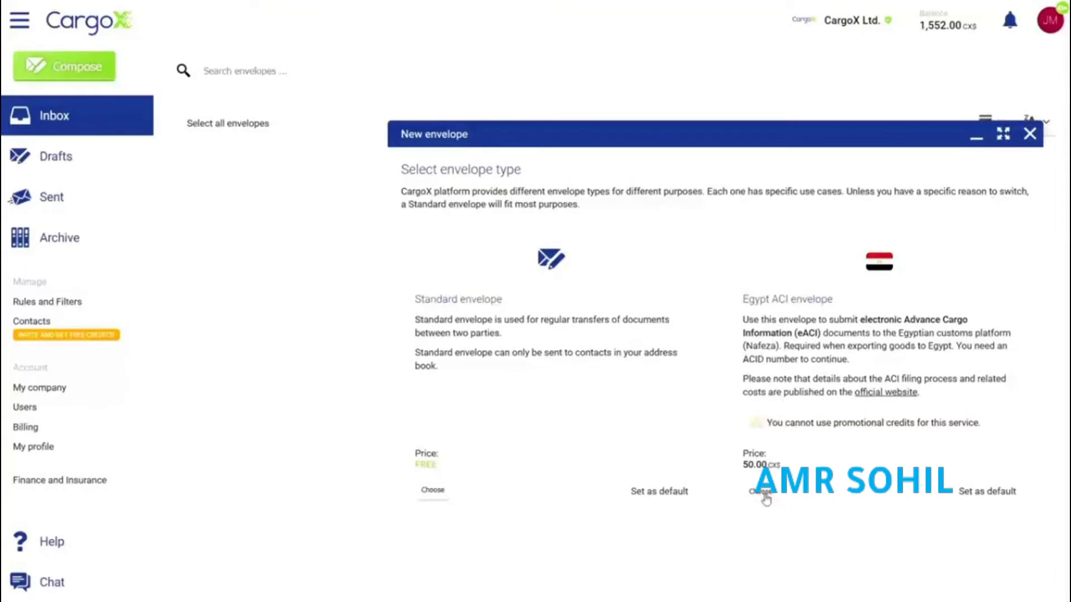
{"action": "left_click", "coordinate": [761, 492]}
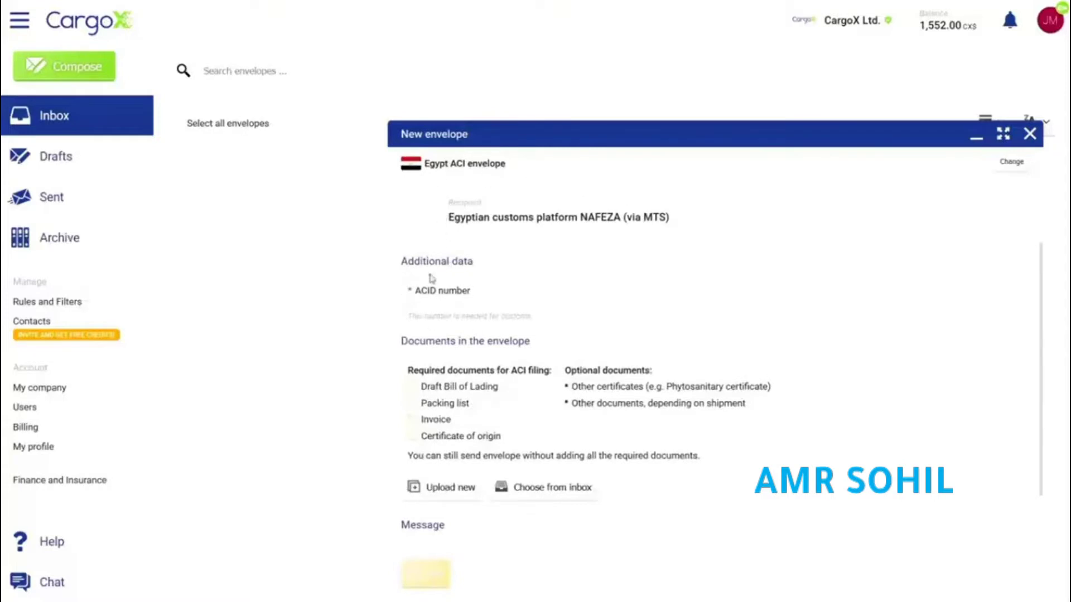
{"action": "left_click", "coordinate": [449, 295]}
{"action": "key", "text": "ctrl+v"}
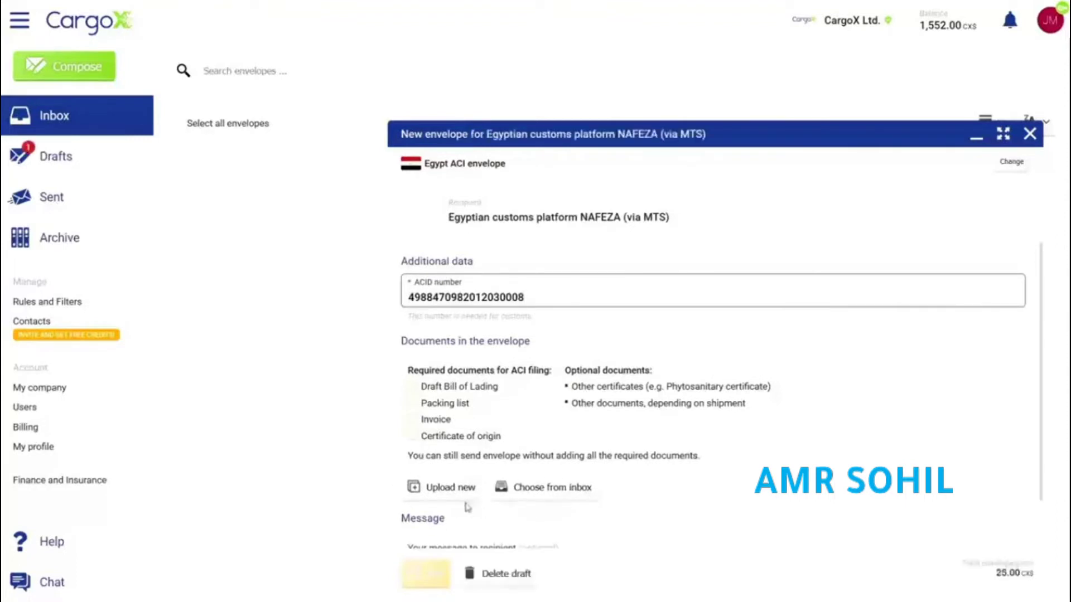
Step: Upload the certificate of origin, bill of lading copy, invoice4 and packing list files together
{"action": "left_click", "coordinate": [453, 487]}
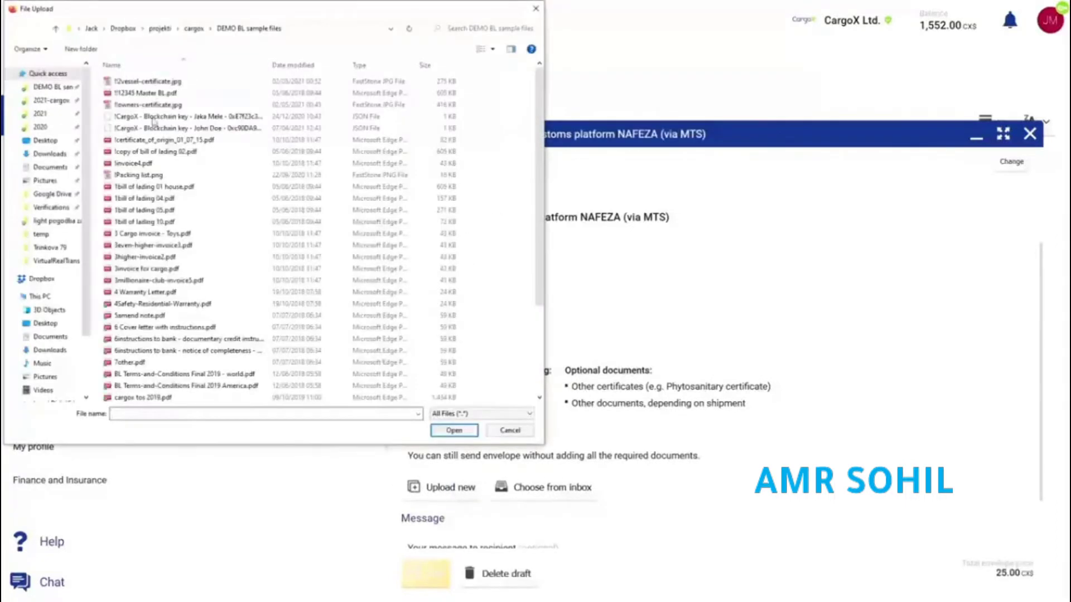
{"action": "left_click", "coordinate": [137, 141]}
{"action": "left_click", "coordinate": [138, 152], "text": "ctrl"}
{"action": "left_click", "coordinate": [139, 163], "text": "ctrl"}
{"action": "left_click", "coordinate": [140, 175], "text": "ctrl"}
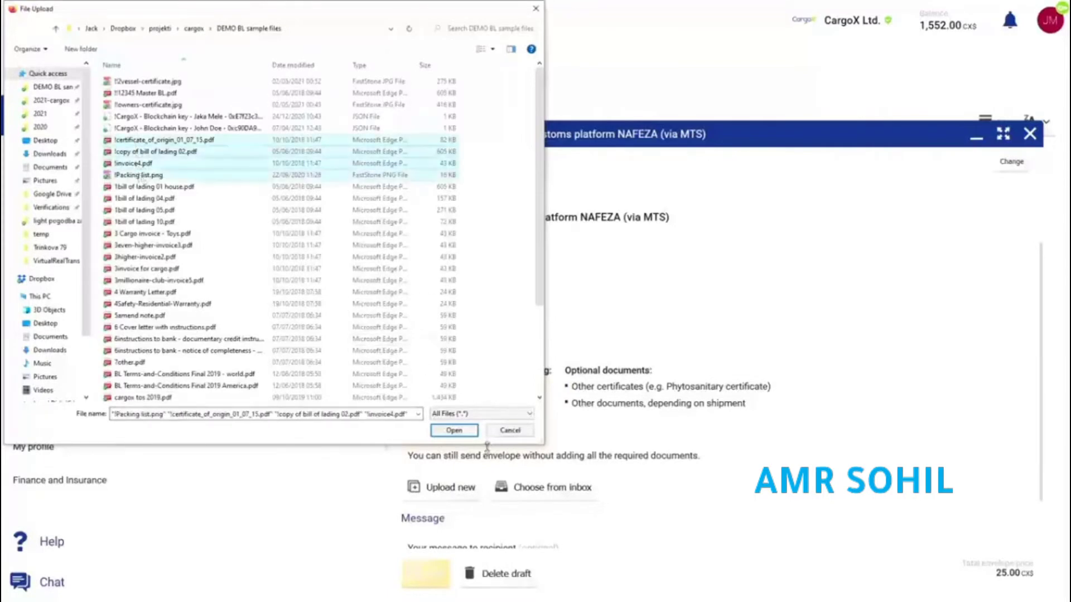
{"action": "left_click", "coordinate": [463, 432]}
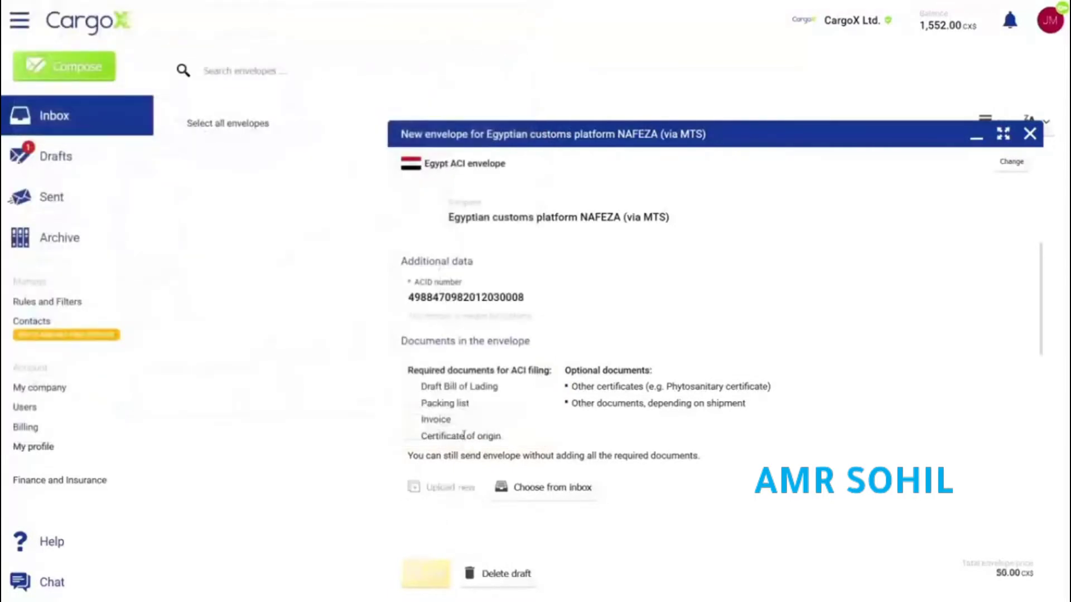
{"action": "scroll", "coordinate": [465, 435], "scroll_direction": "down", "scroll_amount": 5}
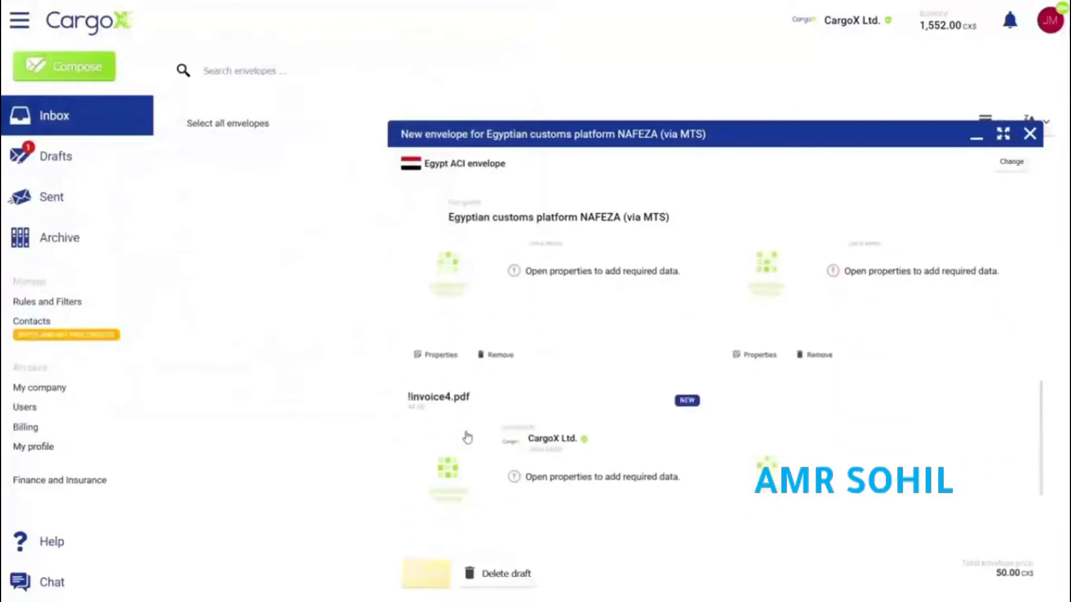
{"action": "scroll", "coordinate": [469, 434], "scroll_direction": "up", "scroll_amount": 1}
{"action": "scroll", "coordinate": [471, 432], "scroll_direction": "up", "scroll_amount": 1}
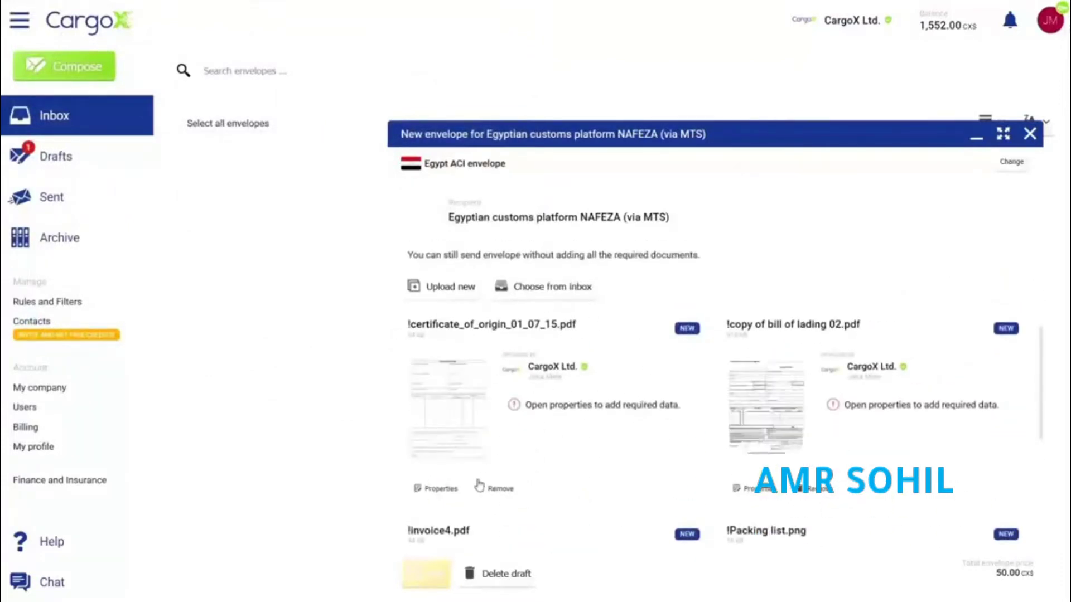
Step: Type the certificate file as Certificate of origin with certificate number 67890 and save
{"action": "left_click", "coordinate": [443, 492]}
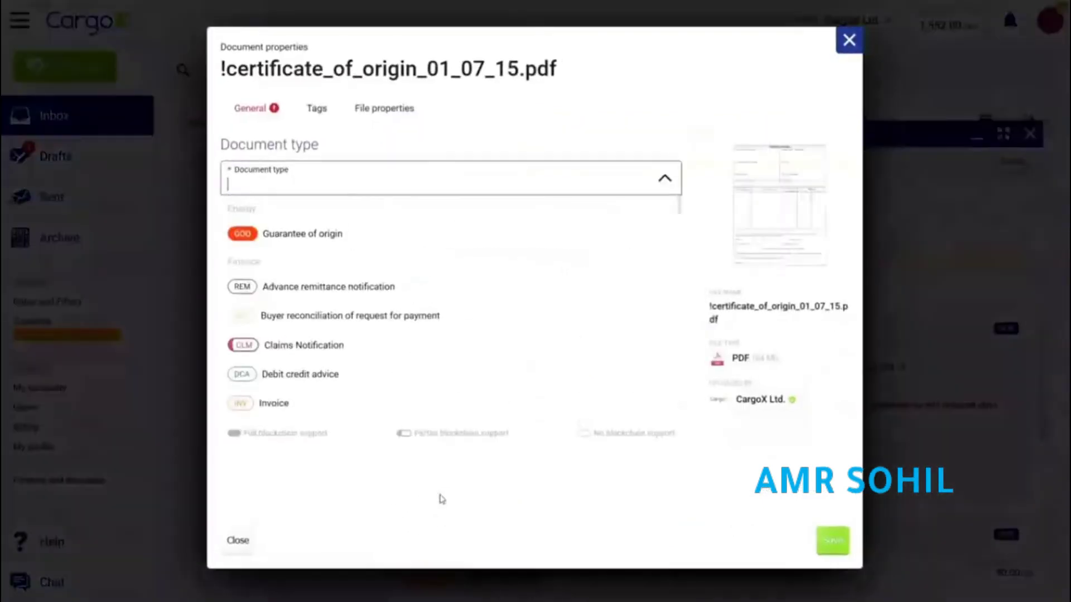
{"action": "type", "text": "cert"}
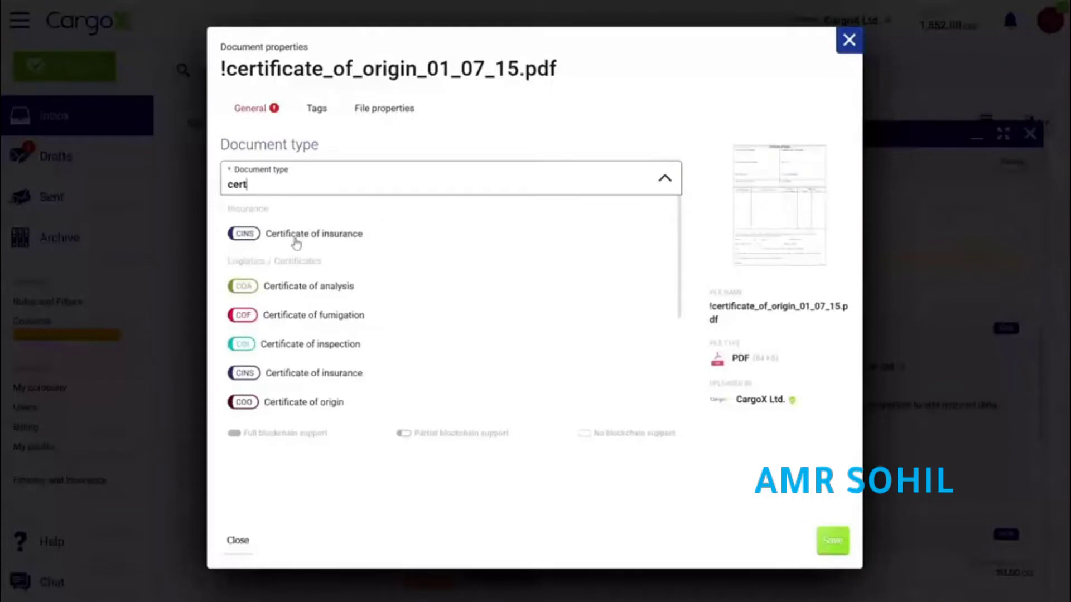
{"action": "left_click", "coordinate": [302, 405]}
{"action": "left_click", "coordinate": [271, 267]}
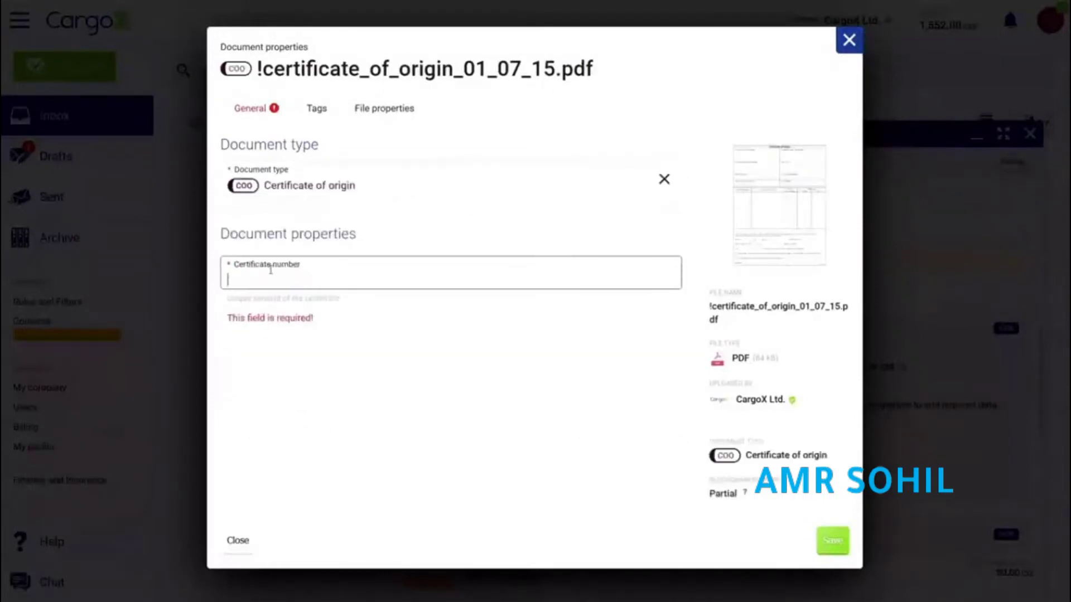
{"action": "type", "text": "67890"}
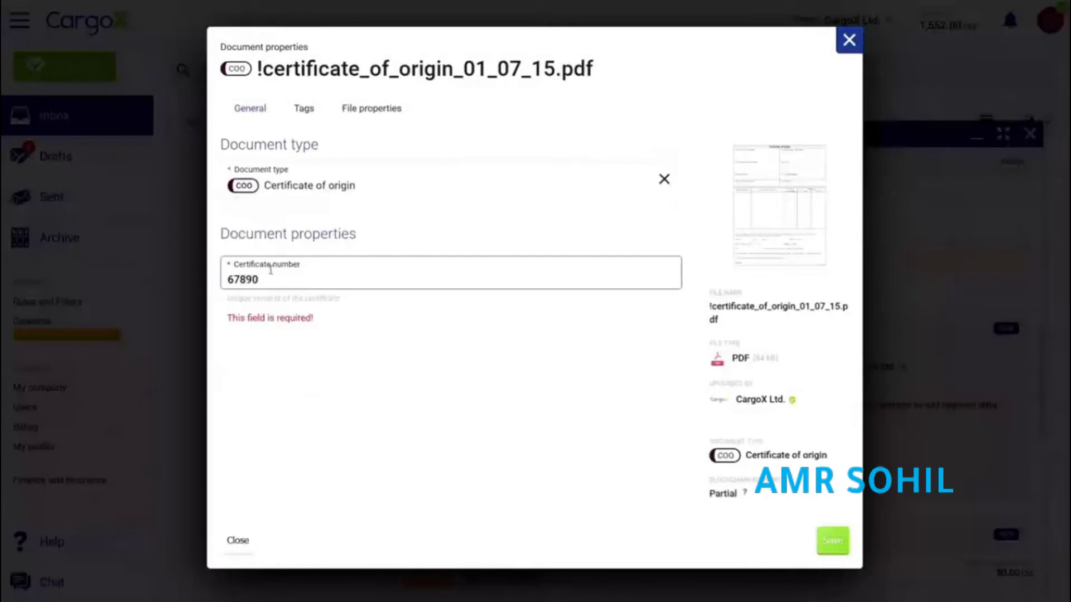
{"action": "left_click", "coordinate": [833, 543]}
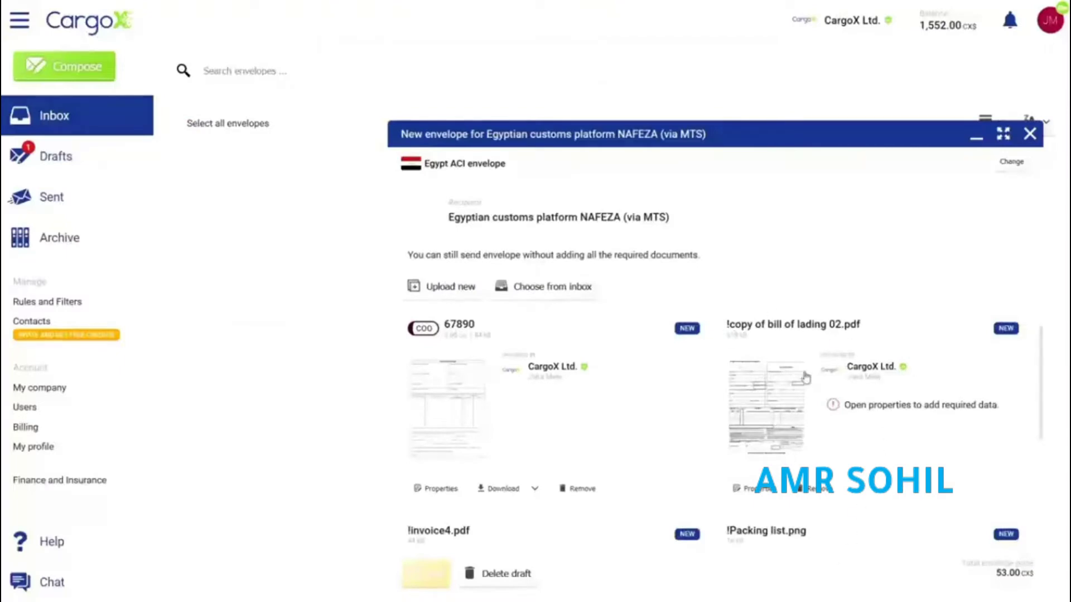
Step: Type the bill of lading copy as Draft Bill of Lading with B/L number 12345
{"action": "left_click", "coordinate": [777, 496]}
{"action": "left_click", "coordinate": [356, 181]}
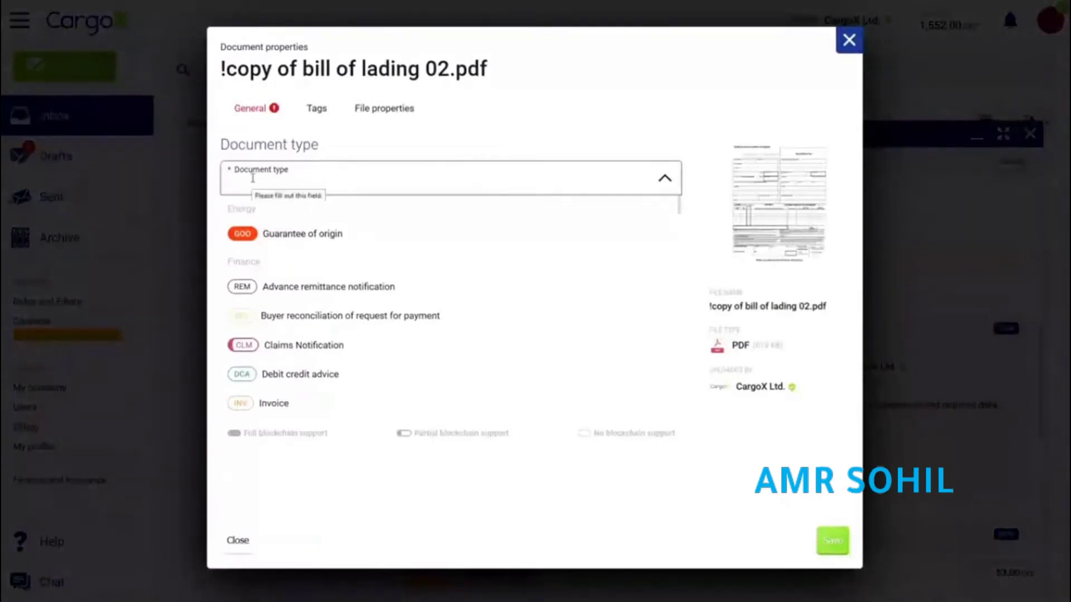
{"action": "type", "text": "bill"}
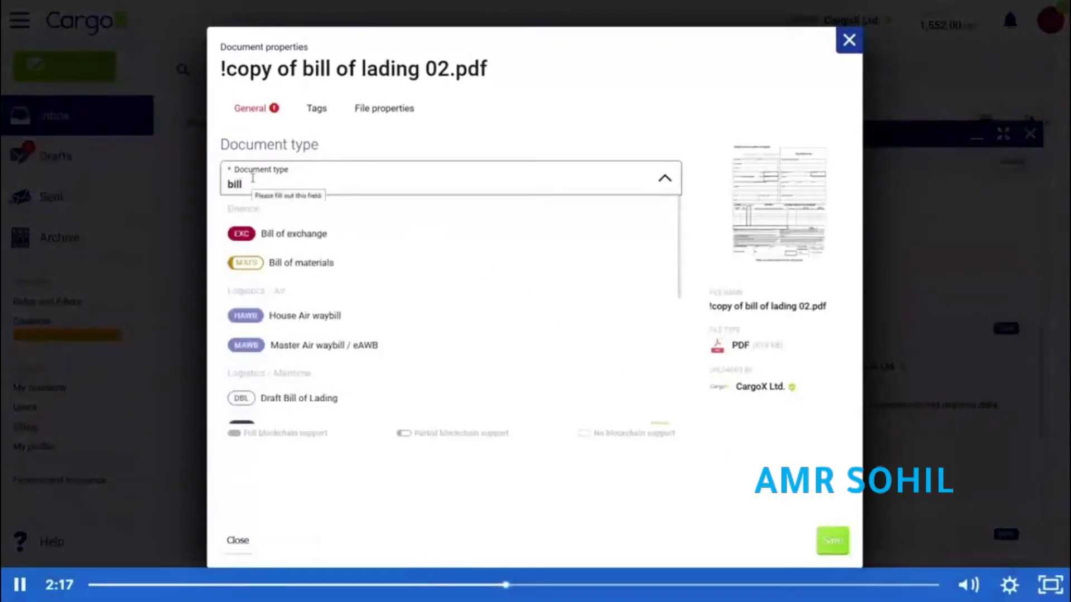
{"action": "left_click", "coordinate": [312, 409]}
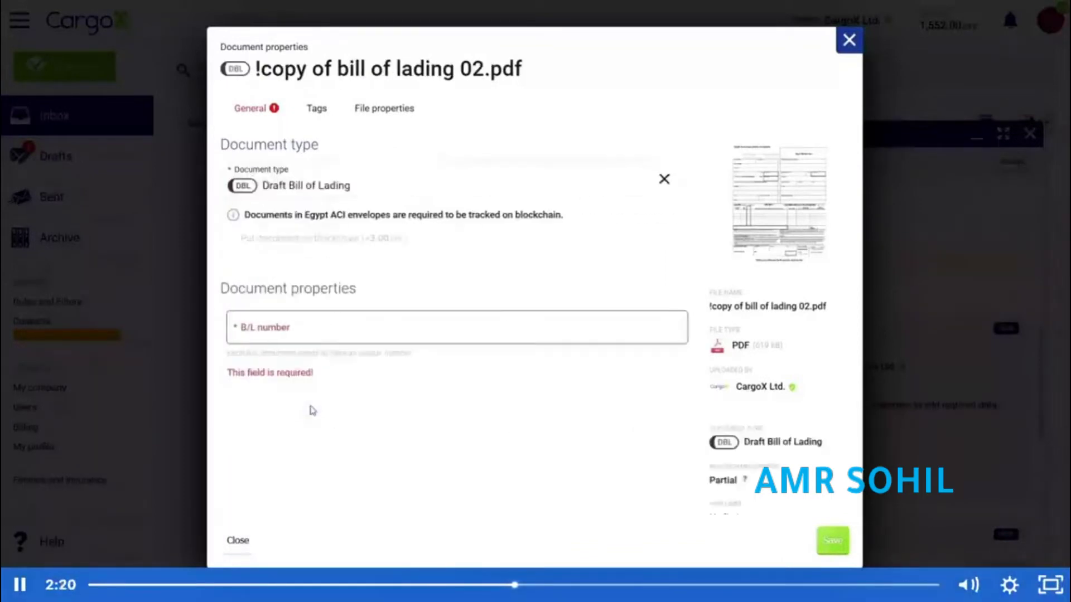
{"action": "left_click", "coordinate": [279, 335]}
{"action": "type", "text": "123"}
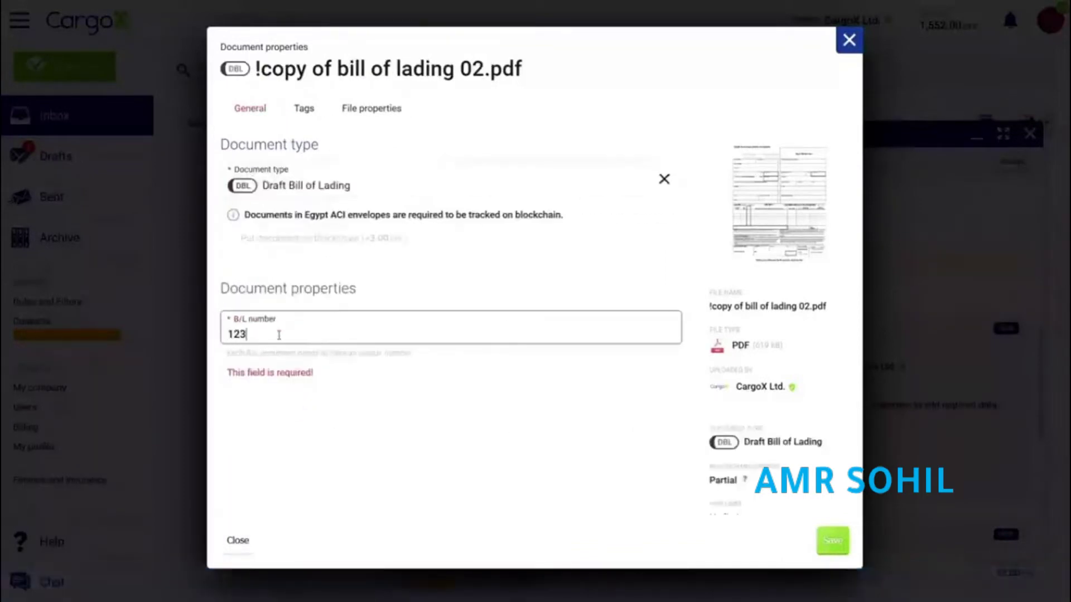
{"action": "type", "text": "45"}
{"action": "left_click", "coordinate": [840, 553]}
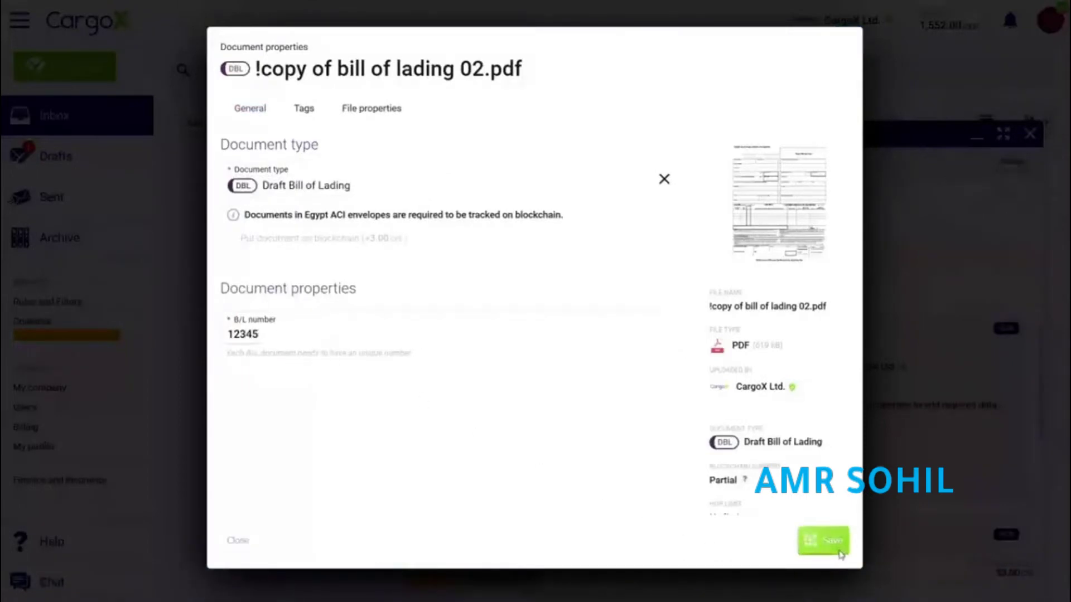
{"action": "scroll", "coordinate": [772, 516], "scroll_direction": "down", "scroll_amount": 3}
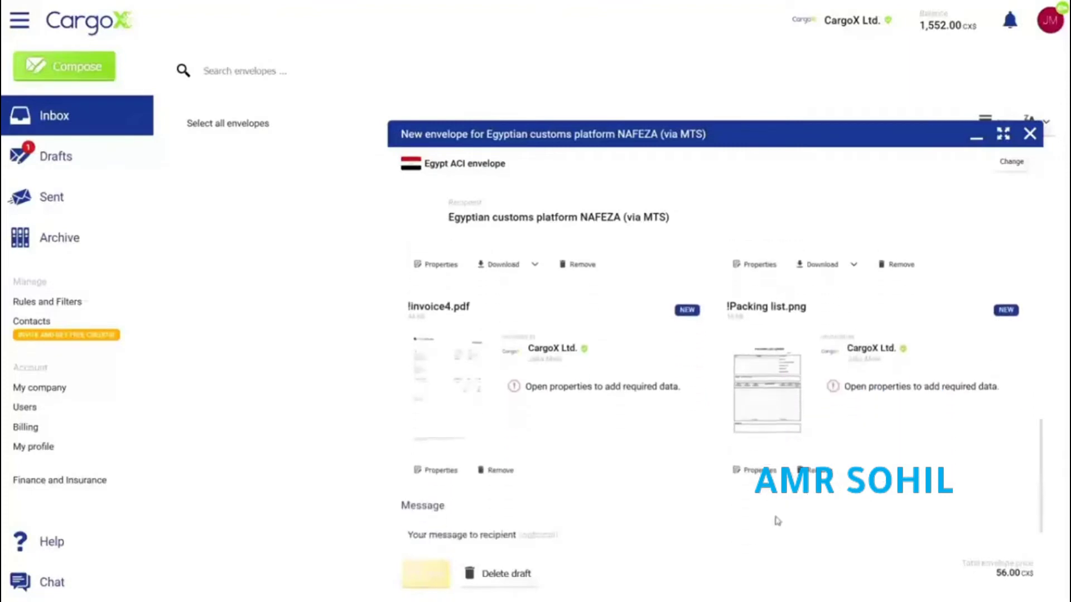
Step: Set !invoice4.pdf's document type to Invoice and save its properties
{"action": "scroll", "coordinate": [778, 521], "scroll_direction": "down", "scroll_amount": 1}
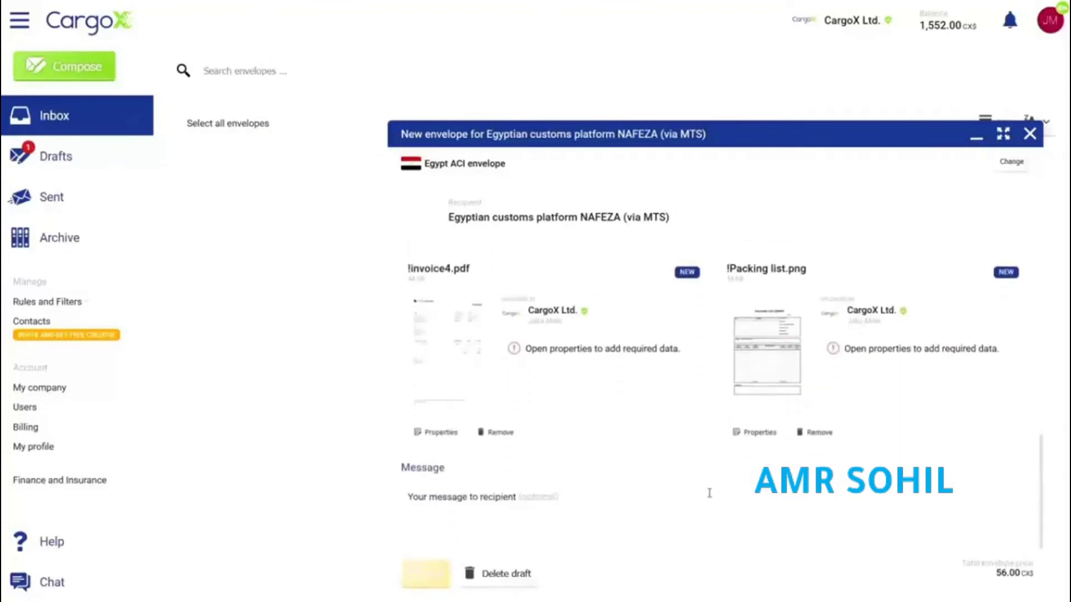
{"action": "left_click", "coordinate": [440, 432]}
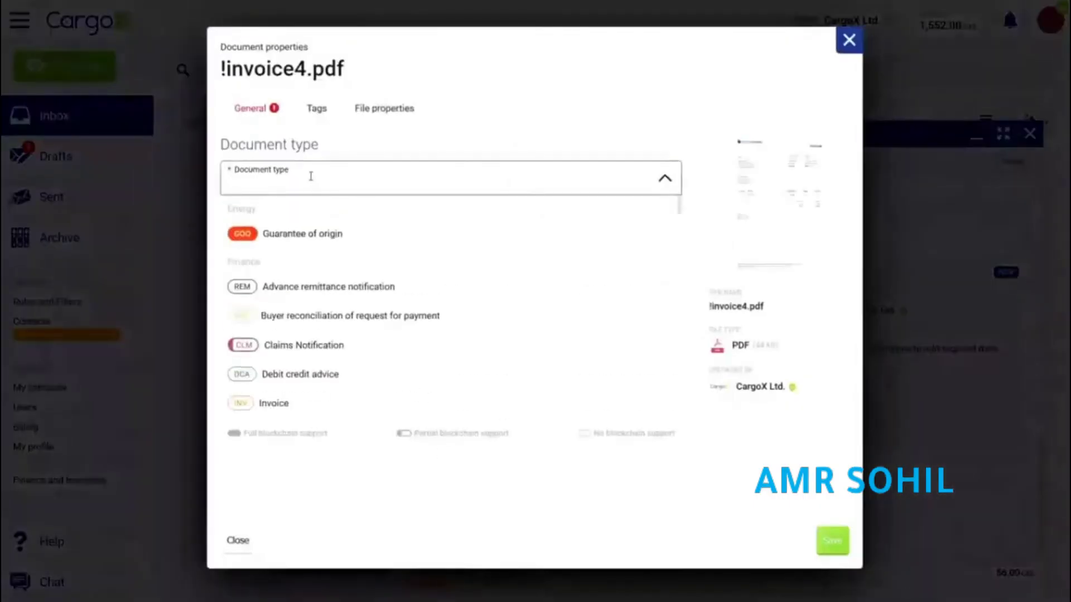
{"action": "type", "text": "invoi"}
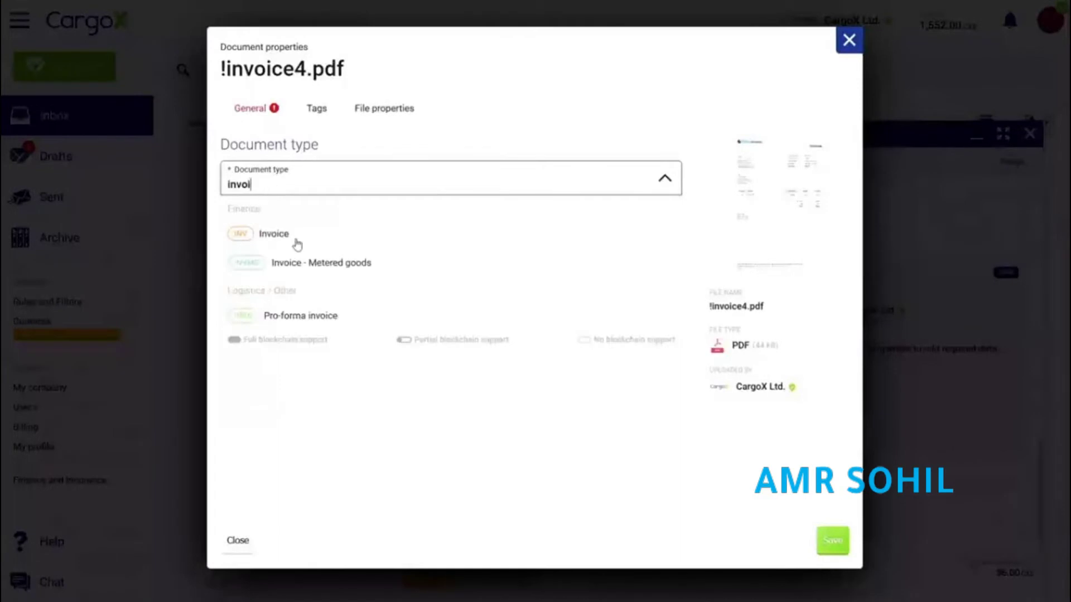
{"action": "left_click", "coordinate": [297, 242]}
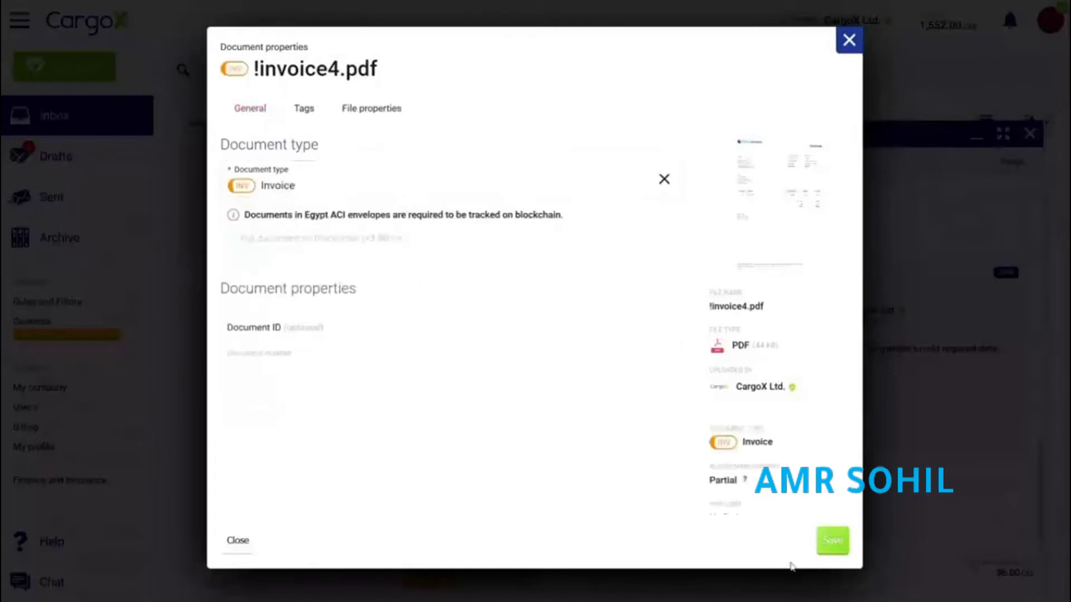
{"action": "left_click", "coordinate": [837, 554]}
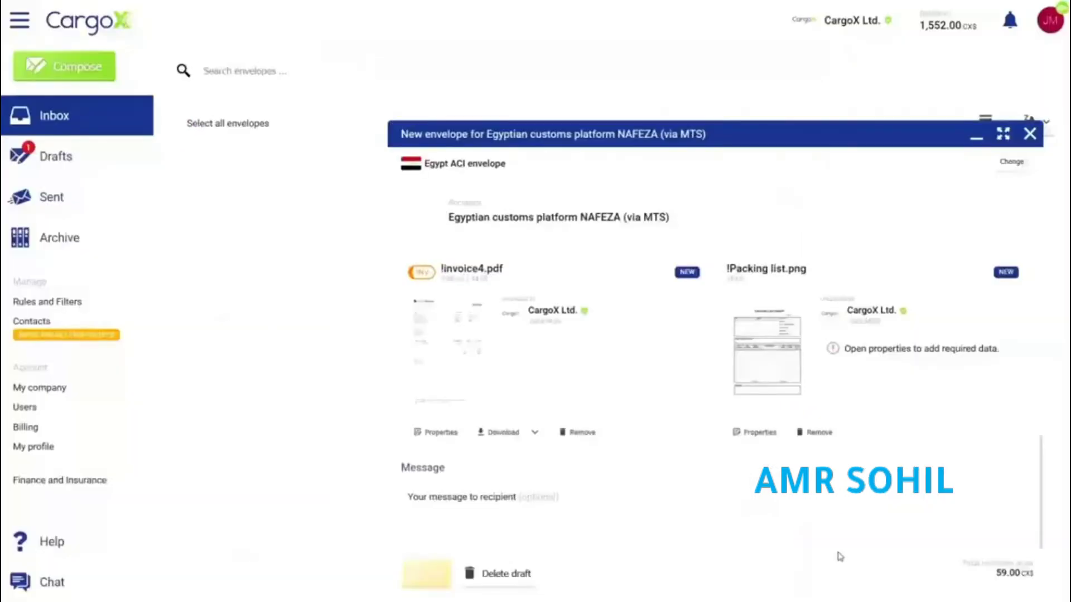
Step: Set !Packing list.png's document type to Packing list and save its properties
{"action": "left_click", "coordinate": [749, 438]}
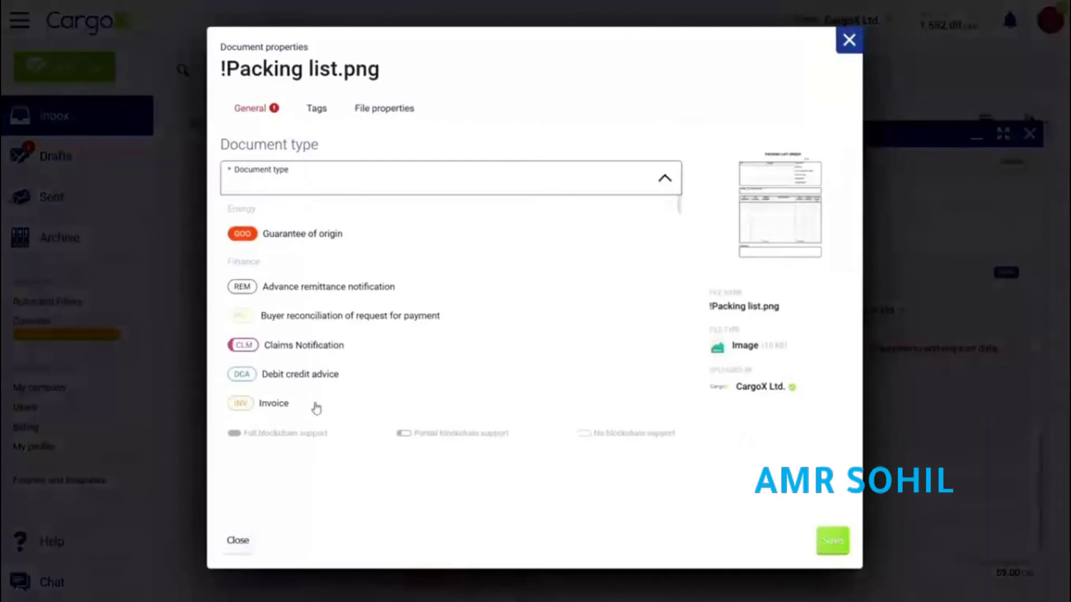
{"action": "scroll", "coordinate": [314, 407], "scroll_direction": "down", "scroll_amount": 4}
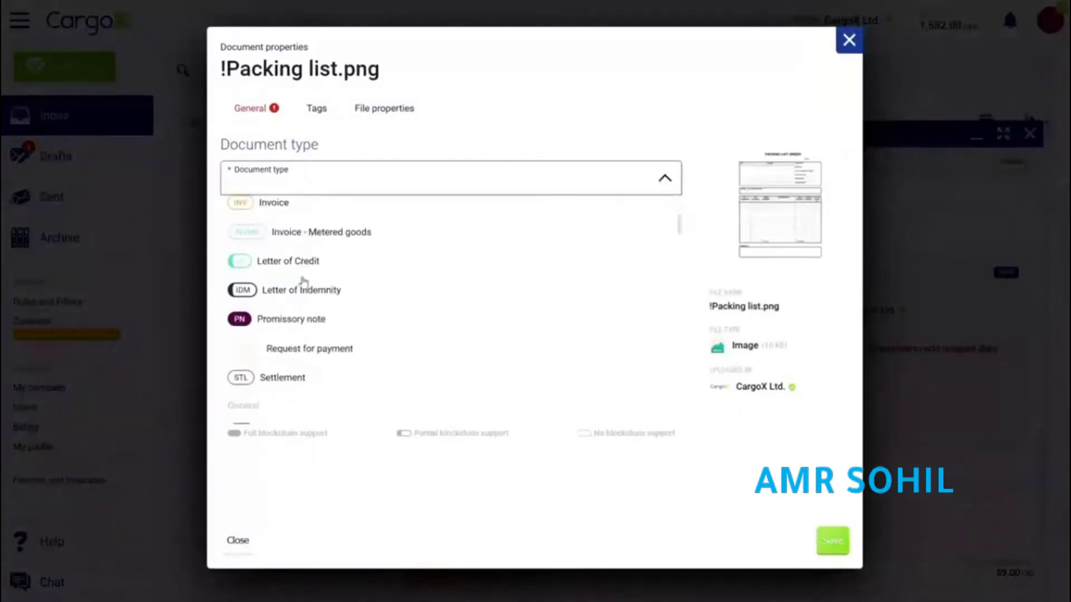
{"action": "scroll", "coordinate": [307, 398], "scroll_direction": "down", "scroll_amount": 4}
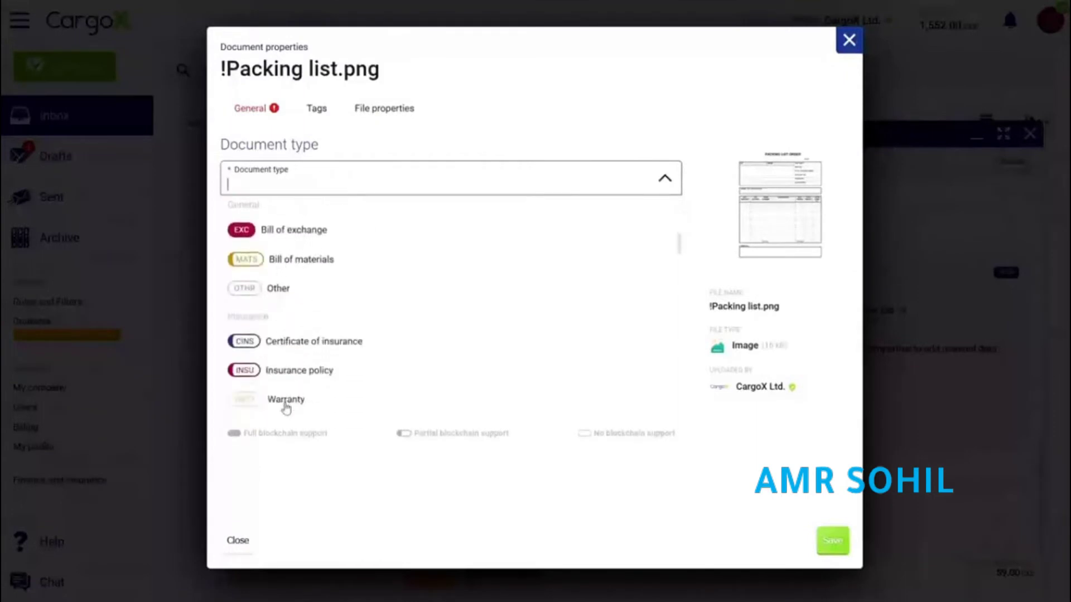
{"action": "scroll", "coordinate": [285, 407], "scroll_direction": "down", "scroll_amount": 5}
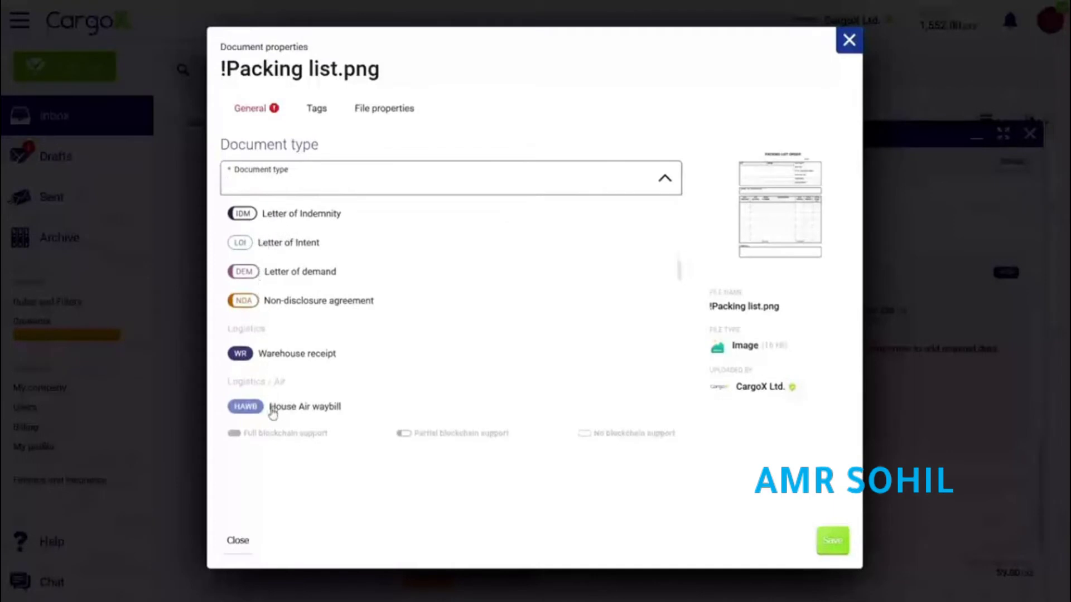
{"action": "scroll", "coordinate": [272, 413], "scroll_direction": "down", "scroll_amount": 4}
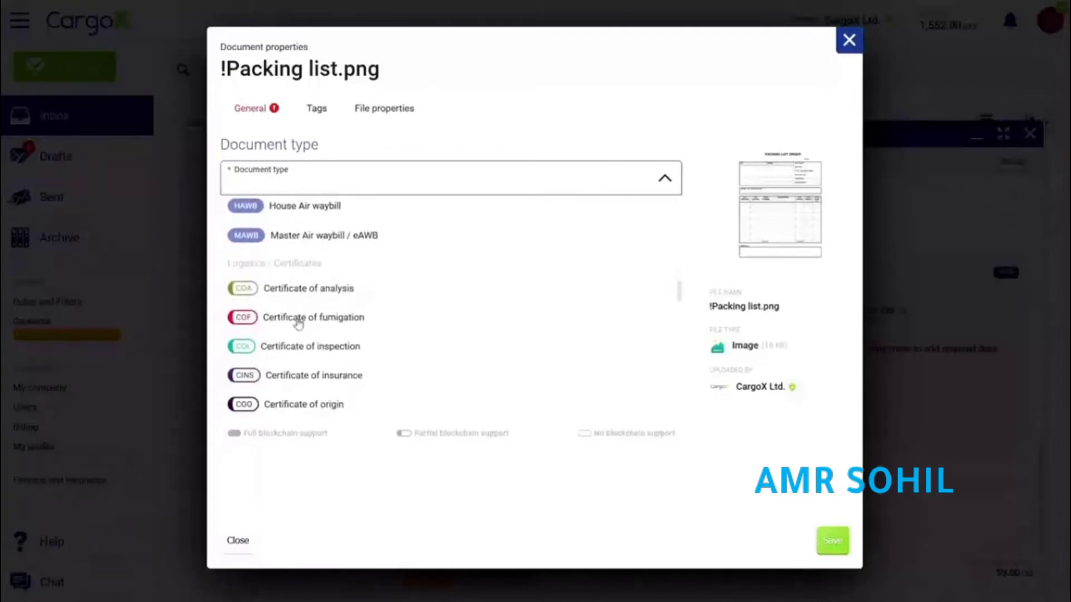
{"action": "scroll", "coordinate": [289, 406], "scroll_direction": "down", "scroll_amount": 5}
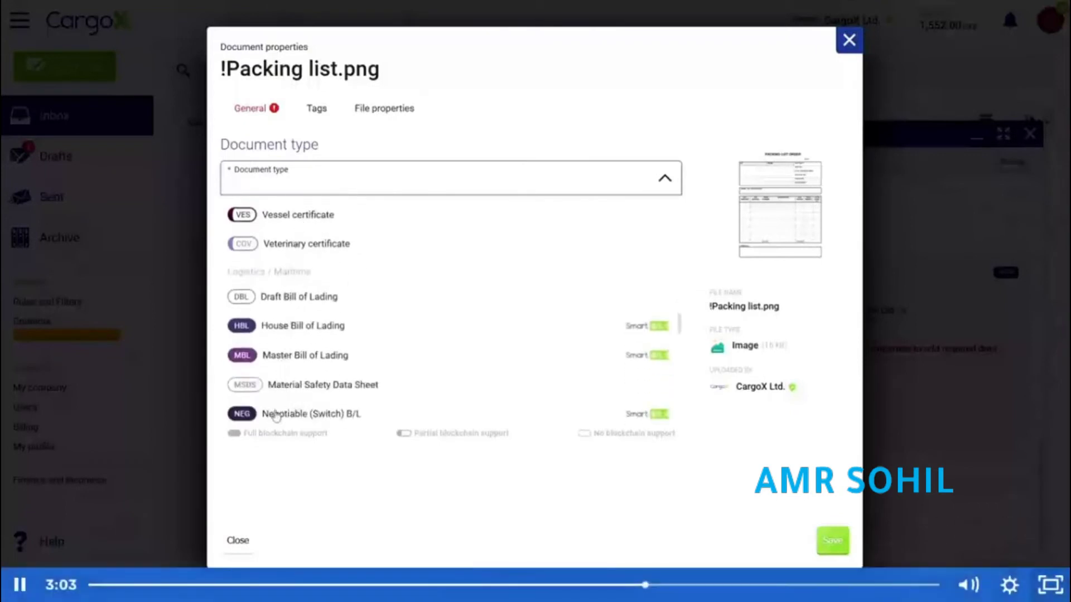
{"action": "scroll", "coordinate": [277, 414], "scroll_direction": "down", "scroll_amount": 3}
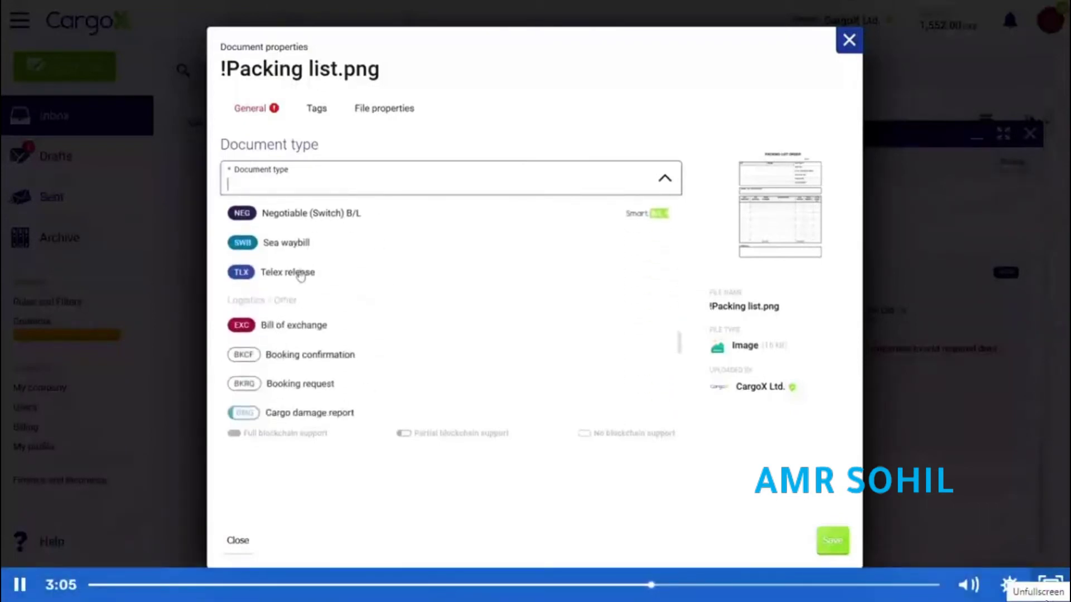
{"action": "scroll", "coordinate": [293, 416], "scroll_direction": "down", "scroll_amount": 3}
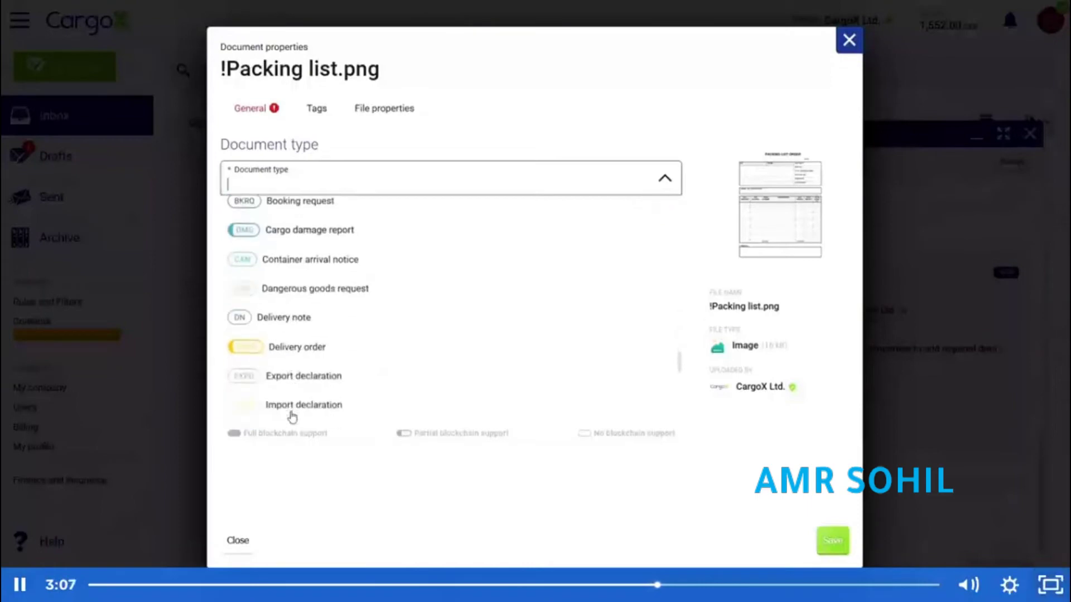
{"action": "scroll", "coordinate": [292, 416], "scroll_direction": "down", "scroll_amount": 1}
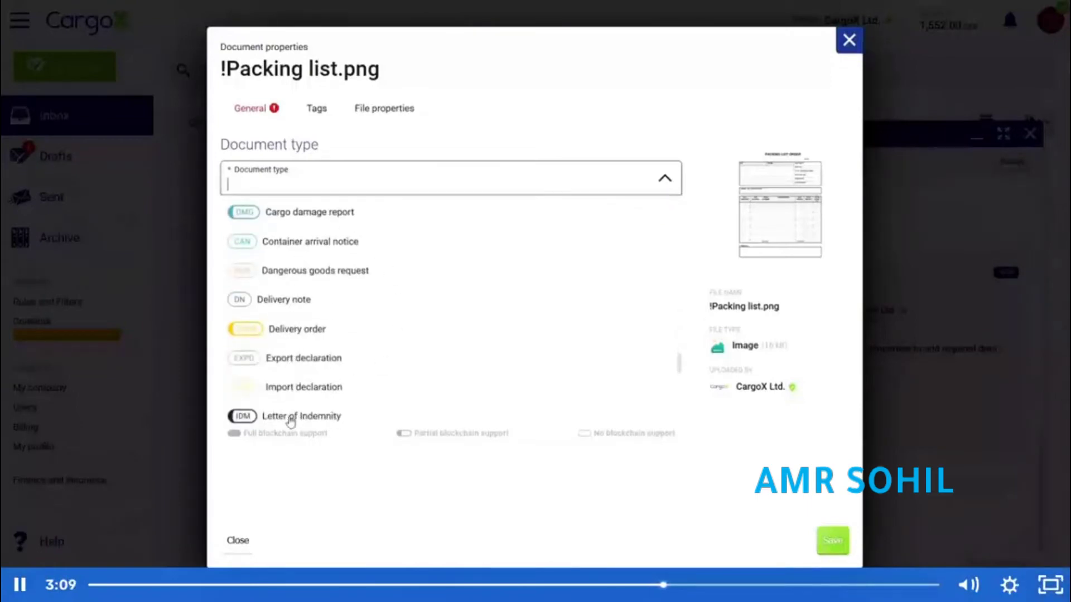
{"action": "scroll", "coordinate": [290, 422], "scroll_direction": "down", "scroll_amount": 5}
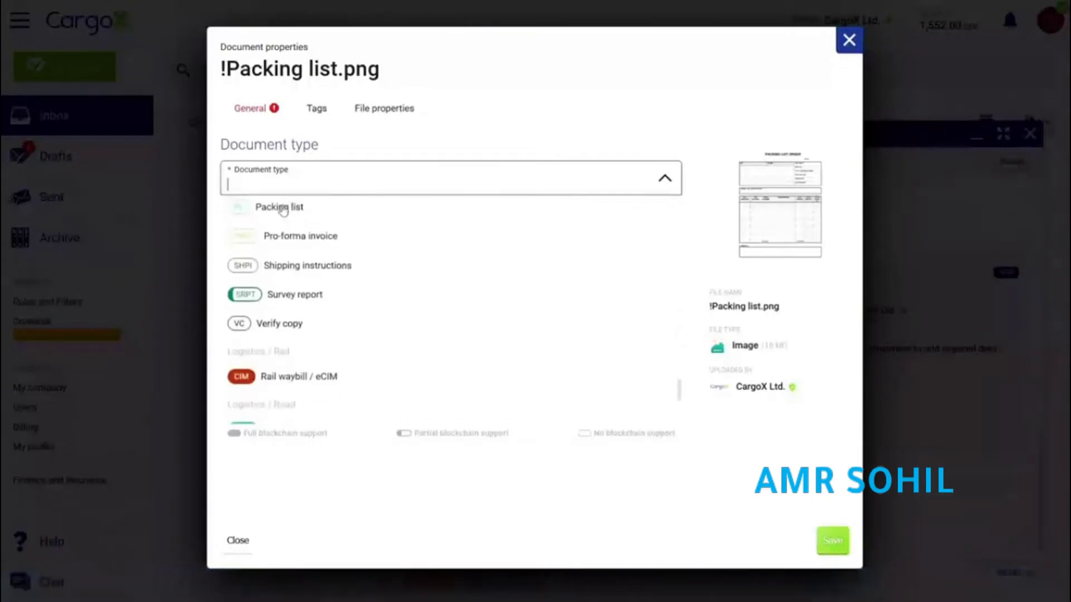
{"action": "scroll", "coordinate": [287, 234], "scroll_direction": "up", "scroll_amount": 1}
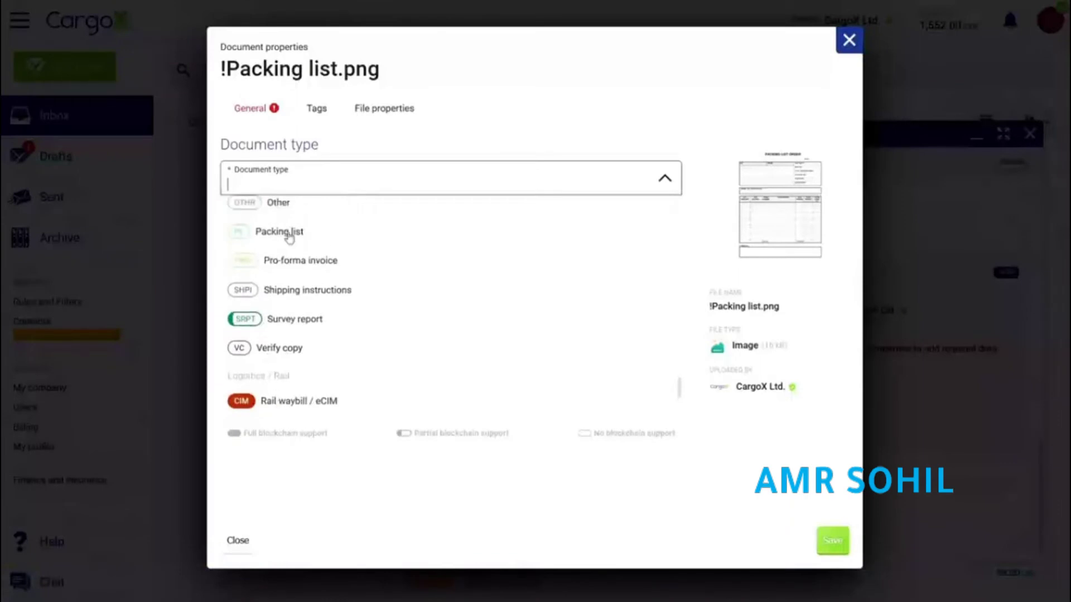
{"action": "left_click", "coordinate": [336, 242]}
{"action": "left_click", "coordinate": [835, 543]}
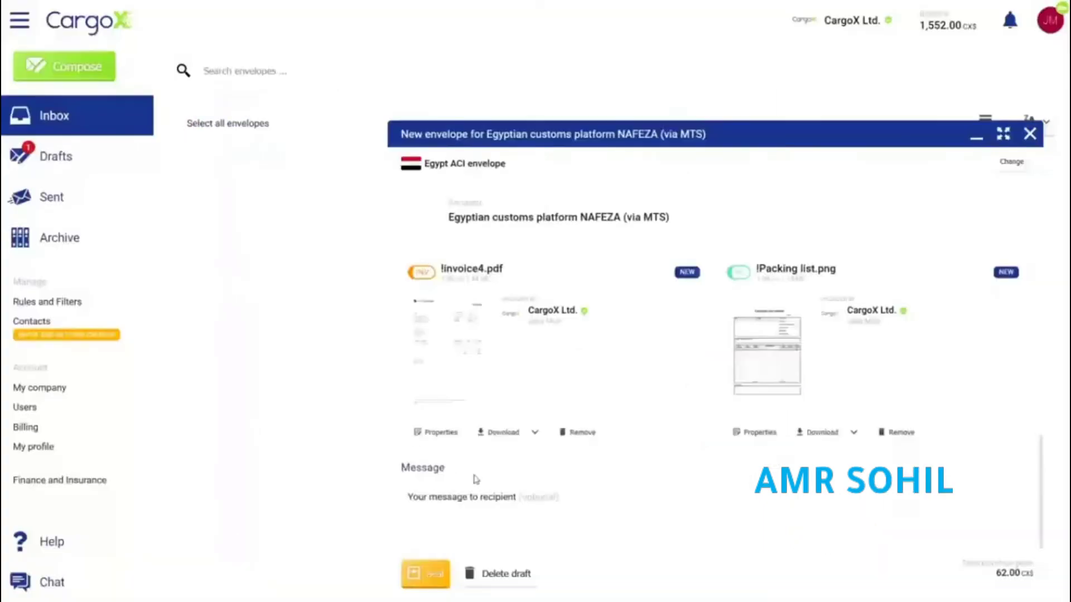
{"action": "scroll", "coordinate": [476, 479], "scroll_direction": "up", "scroll_amount": 5}
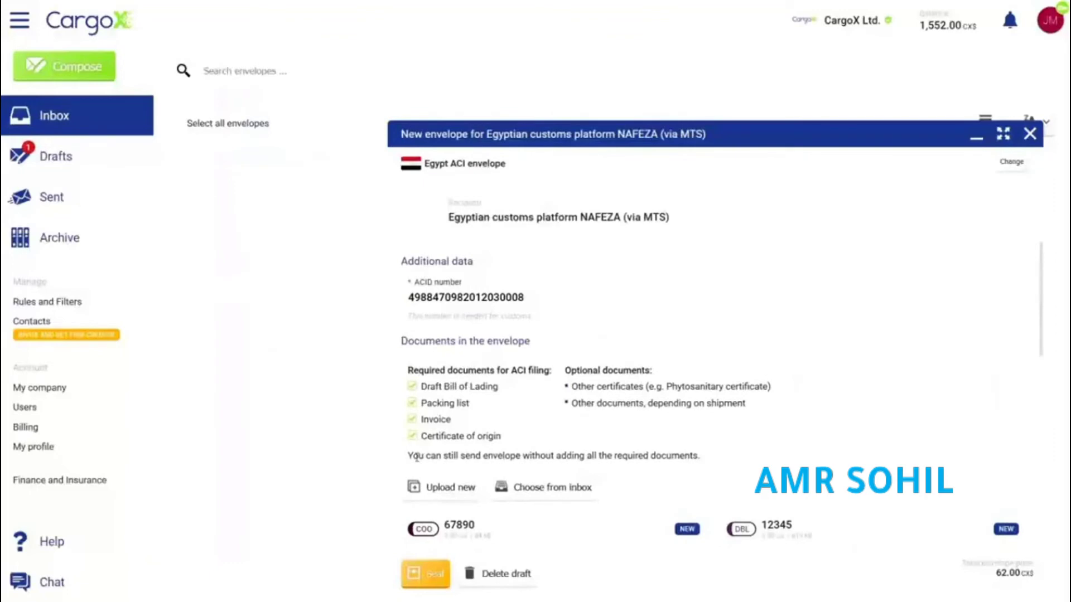
Step: Seal the Egypt ACI envelope and begin transferring it to NAFEZA
{"action": "left_click", "coordinate": [425, 585]}
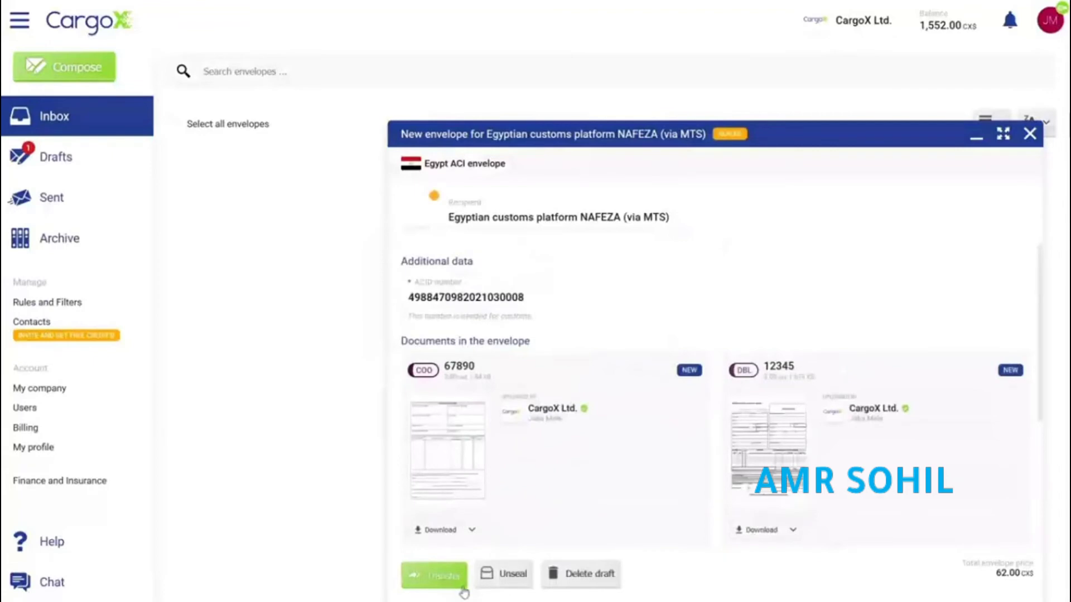
{"action": "left_click", "coordinate": [462, 585]}
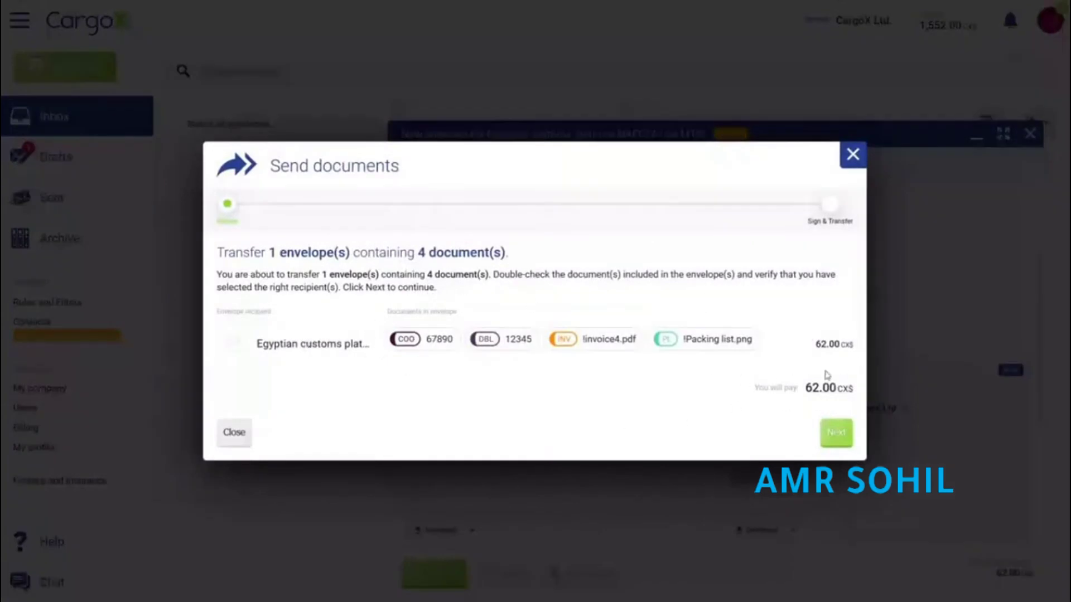
Step: Accept the final-transfer agreement and sign and transfer the four-document envelope to NAFEZA
{"action": "left_click", "coordinate": [842, 441]}
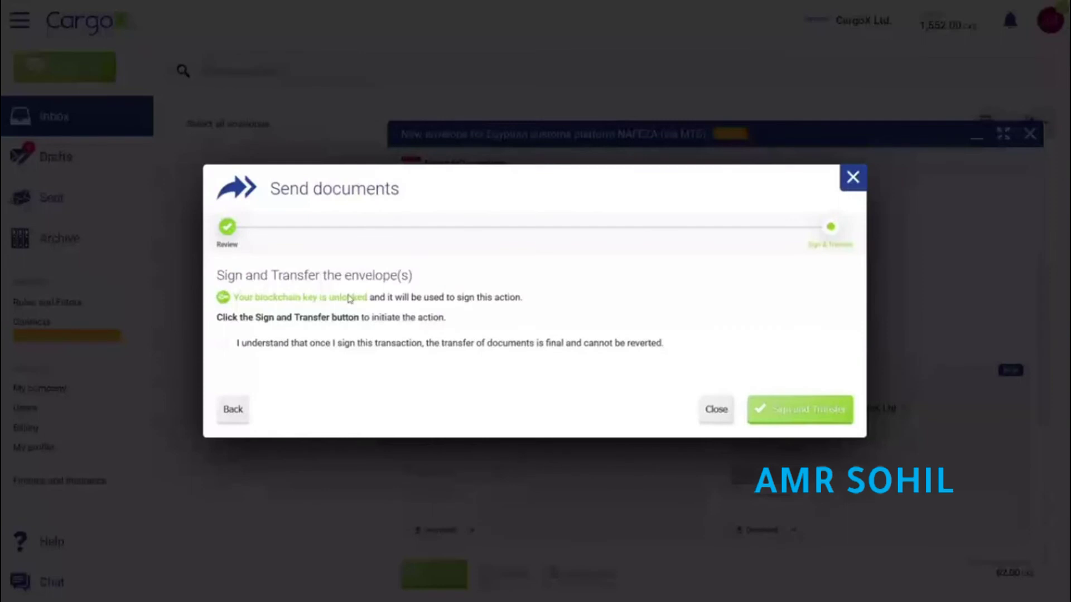
{"action": "left_click", "coordinate": [223, 343]}
{"action": "left_click", "coordinate": [850, 423]}
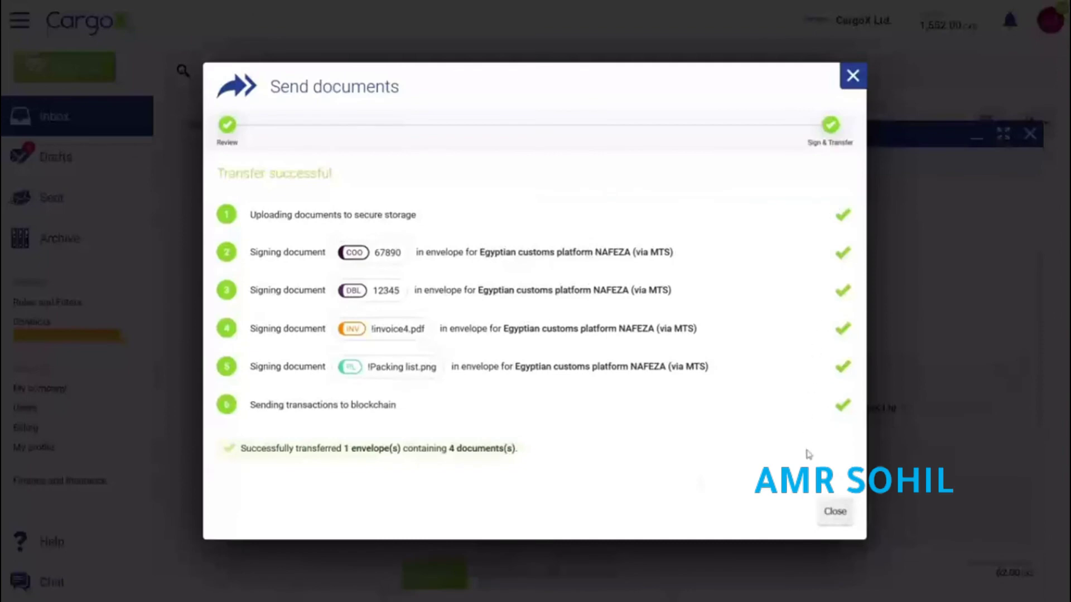
{"action": "left_click", "coordinate": [835, 514]}
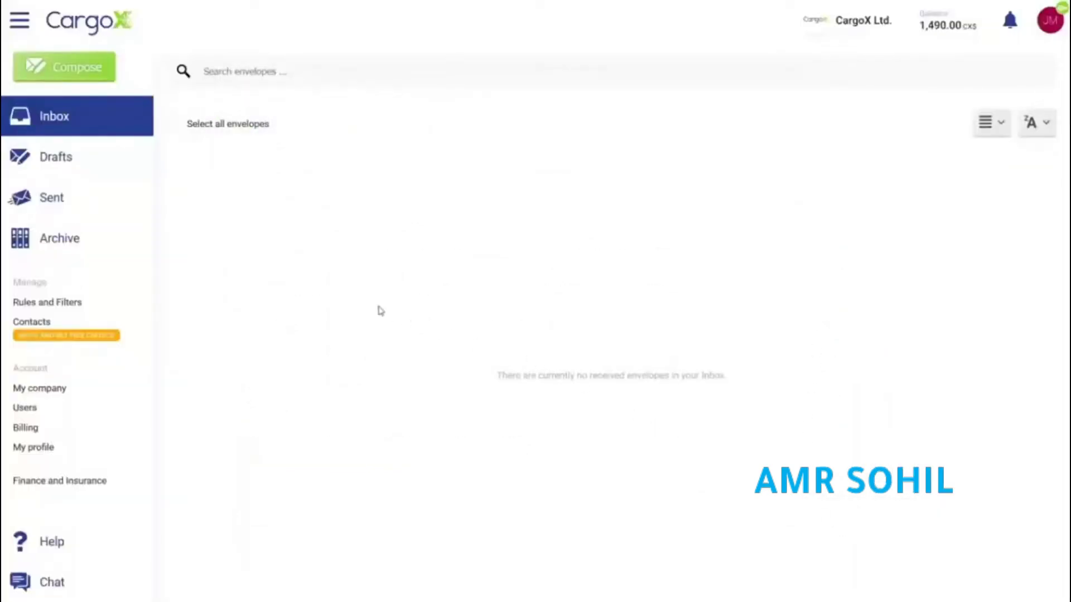
Step: Review the newest envelope in Sent, then confirm its NAFEZA delivery notification
{"action": "left_click", "coordinate": [51, 196]}
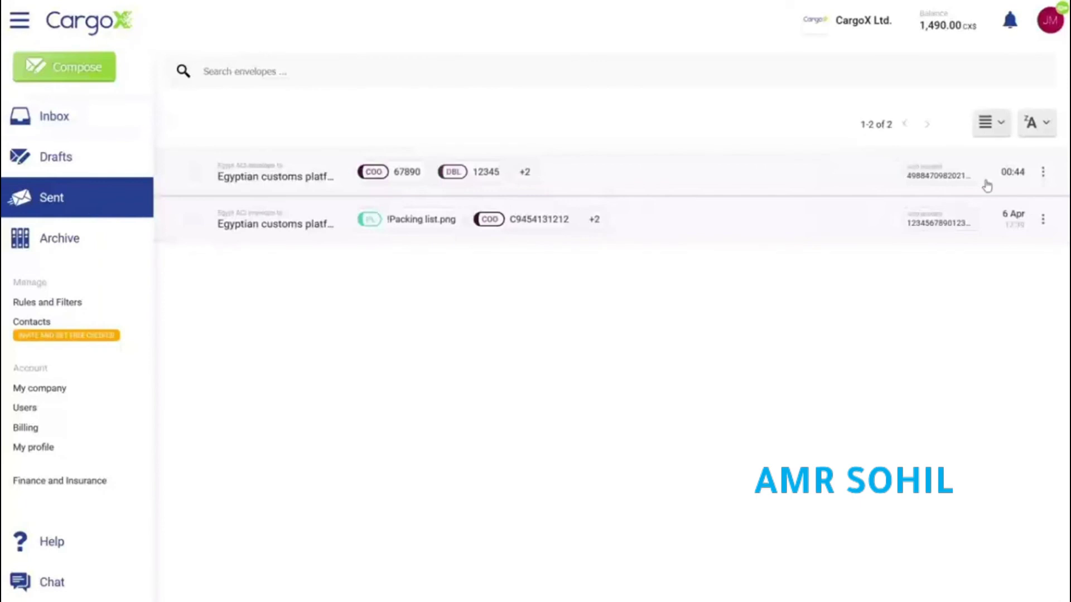
{"action": "left_click", "coordinate": [570, 179]}
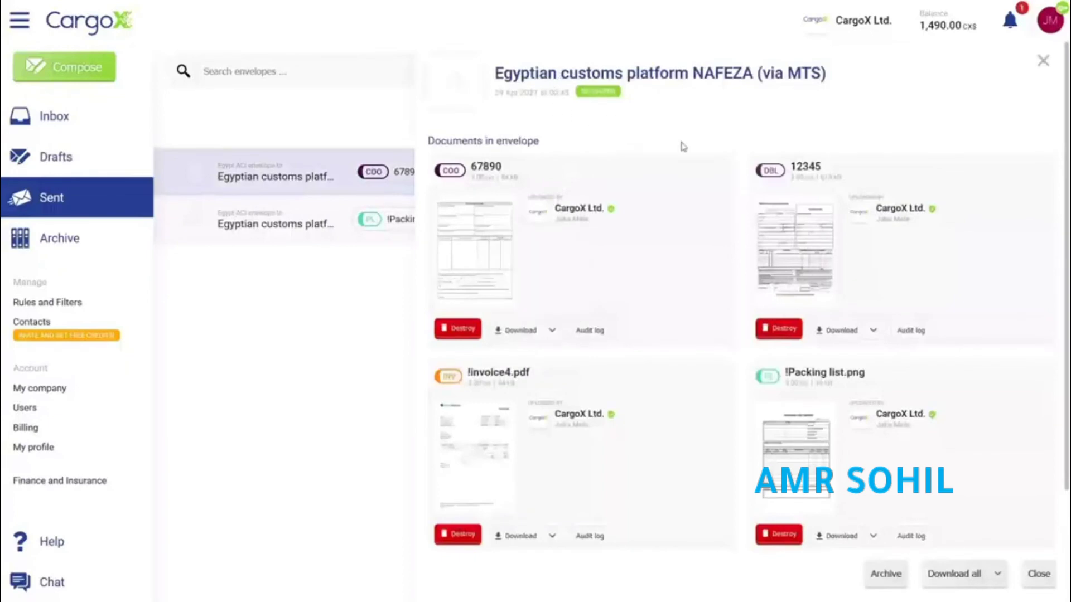
{"action": "left_click", "coordinate": [1037, 576]}
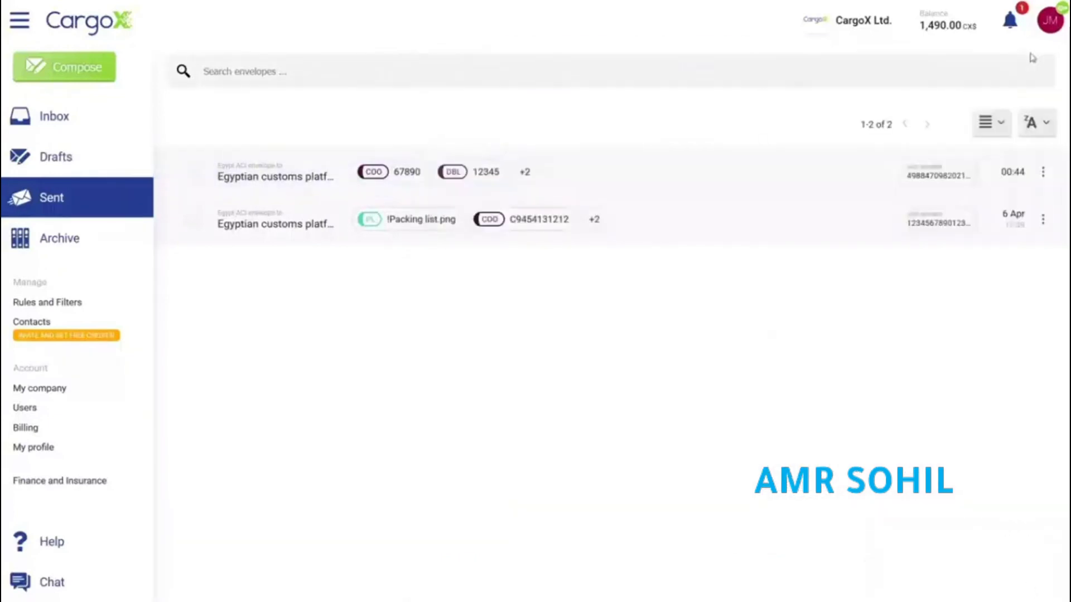
{"action": "left_click", "coordinate": [1009, 23]}
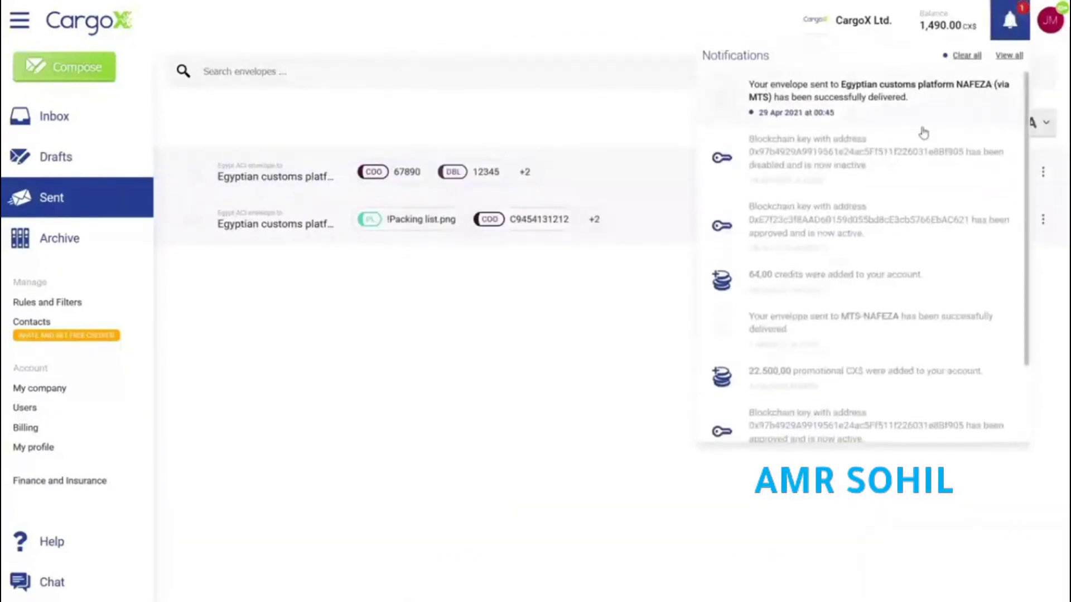